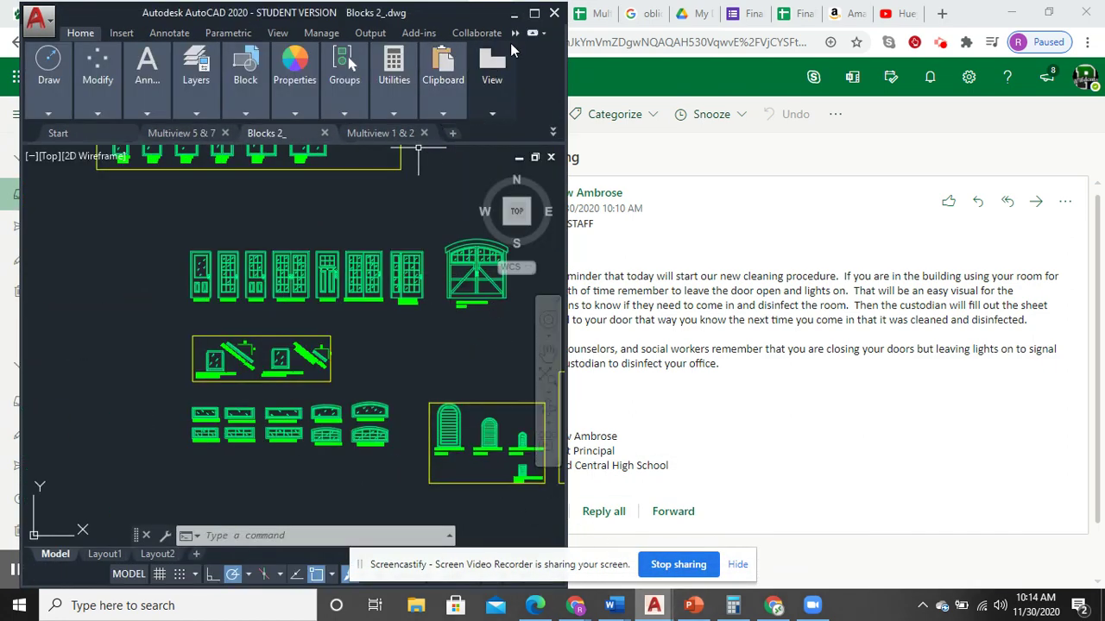
Maximize the AutoCAD window and switch to the Granny Flat_Roofs drawing
left_click(534, 13)
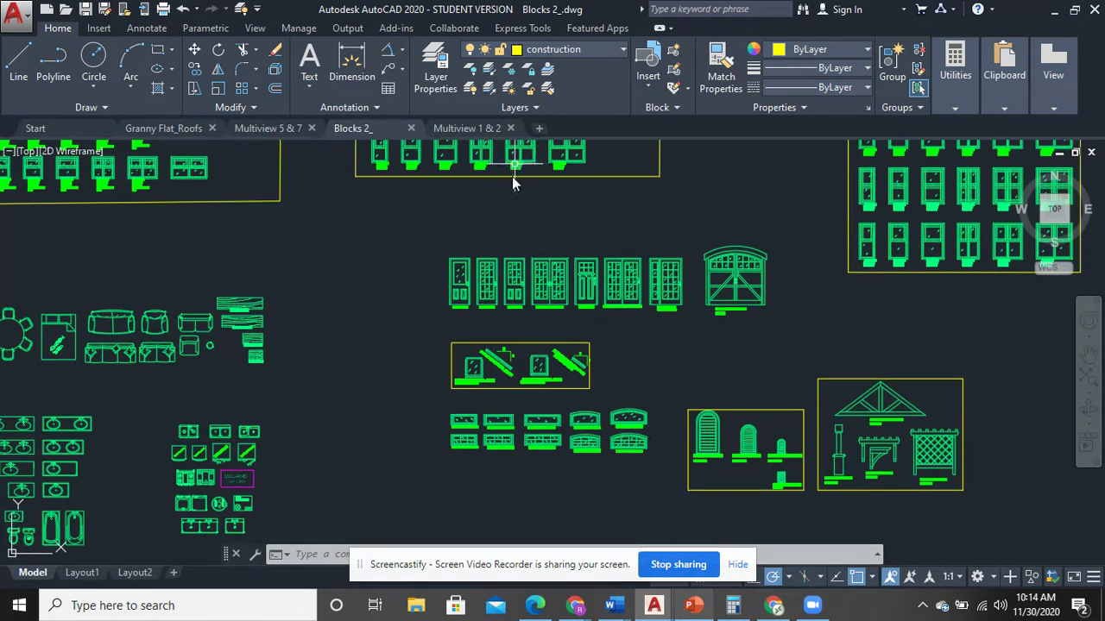
left_click(185, 132)
Pan and zoom down to the lower elevations and the row of four floor plans
scroll(535, 333, "down", 5)
scroll(535, 332, "up", 5)
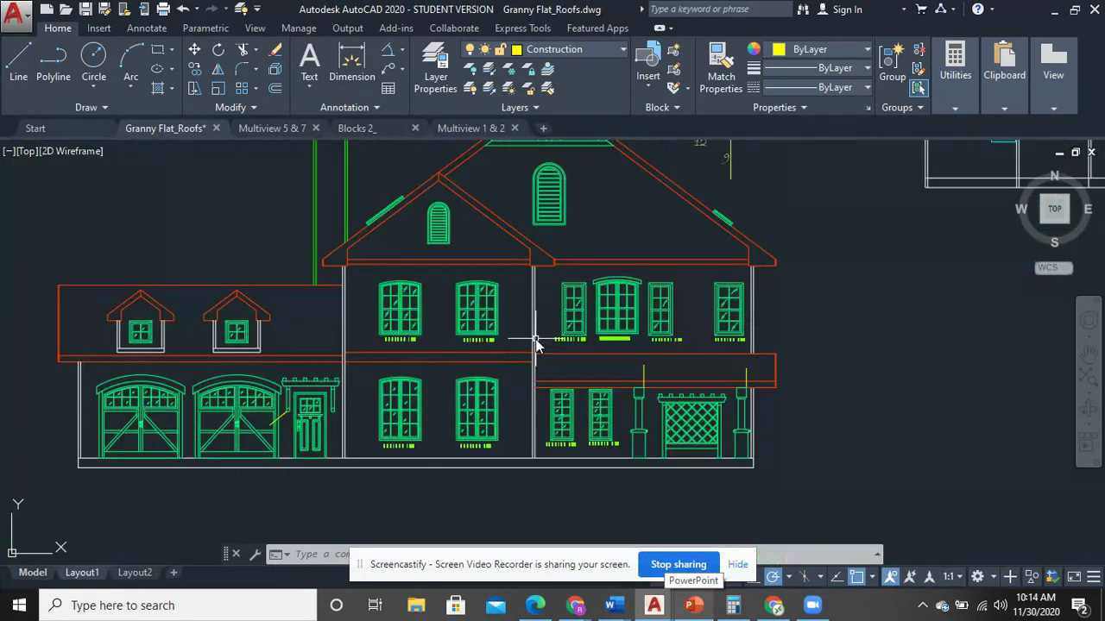
scroll(537, 337, "down", 4)
scroll(538, 338, "up", 2)
scroll(540, 337, "down", 4)
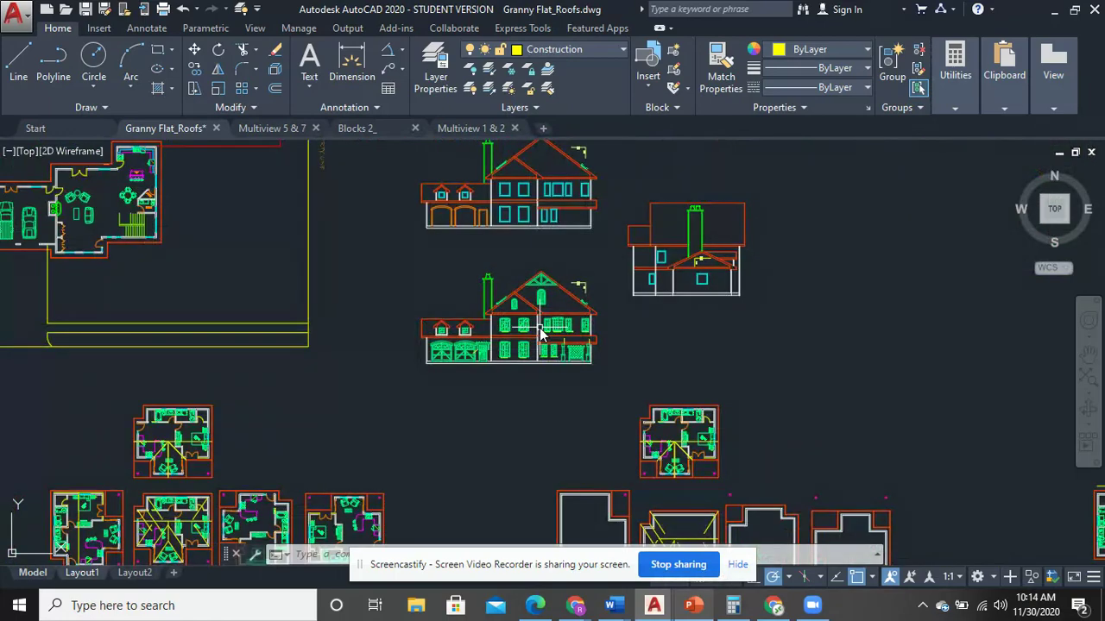
middle_click_drag(543, 374, 562, 261)
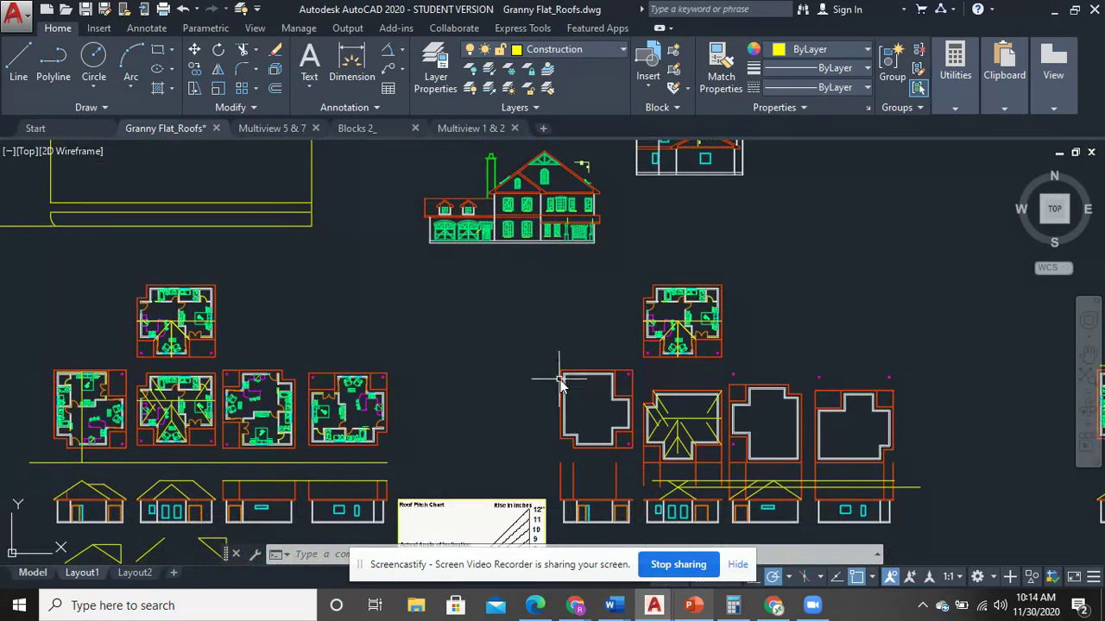
middle_click_drag(558, 380, 567, 278)
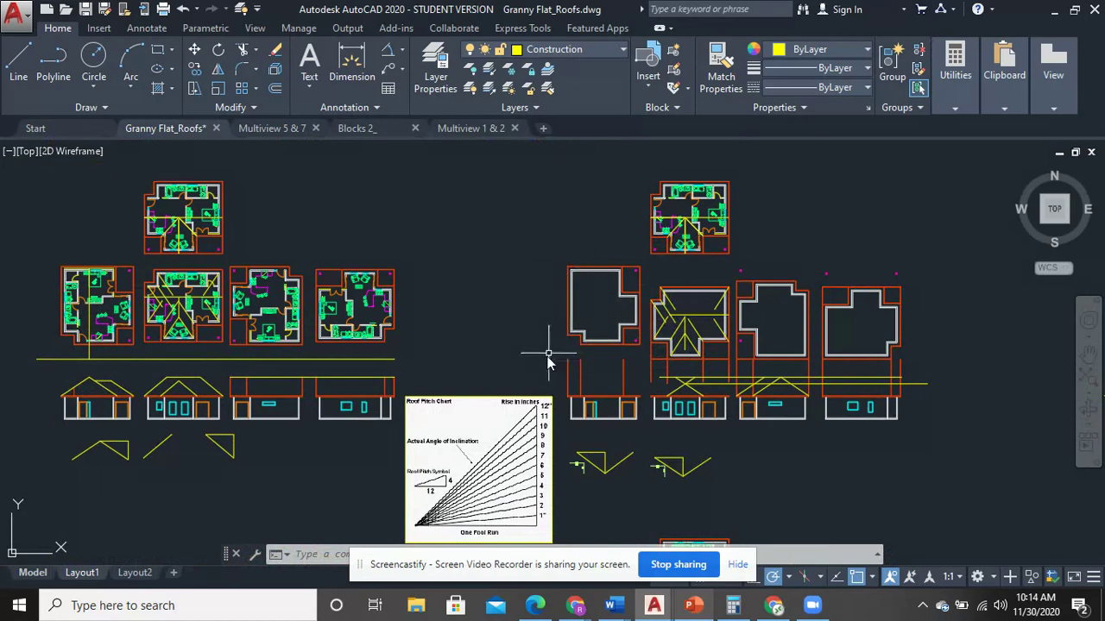
middle_click_drag(710, 407, 725, 300)
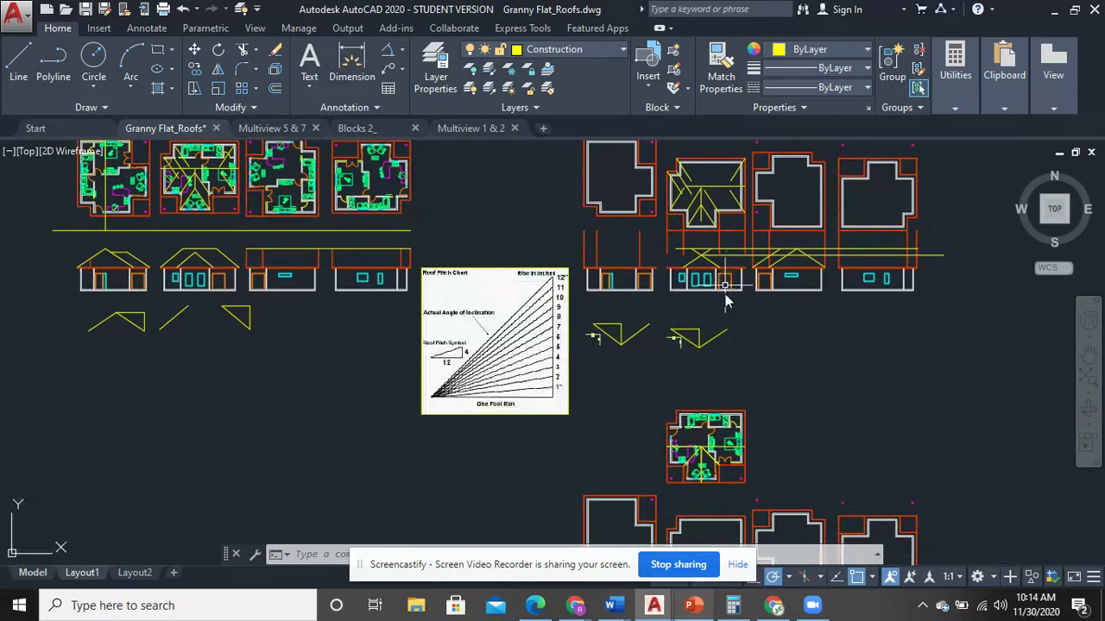
middle_click_drag(740, 390, 740, 247)
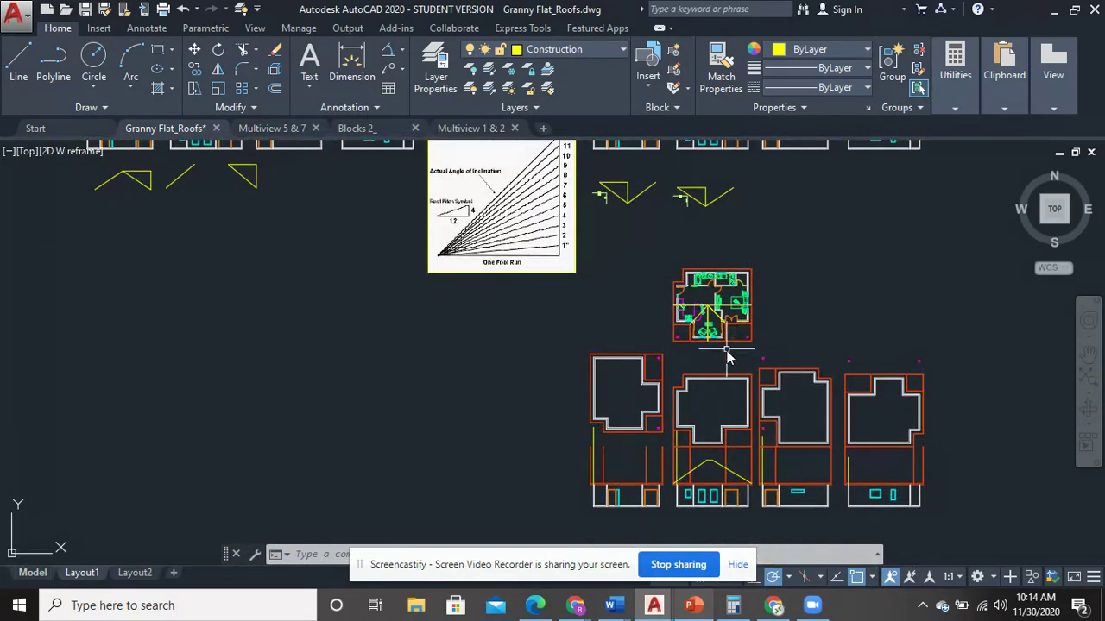
mouse_move(720, 360)
middle_mouse_down()
mouse_move(688, 219)
mouse_move(541, 214)
middle_mouse_up()
scroll(563, 333, "up", 5)
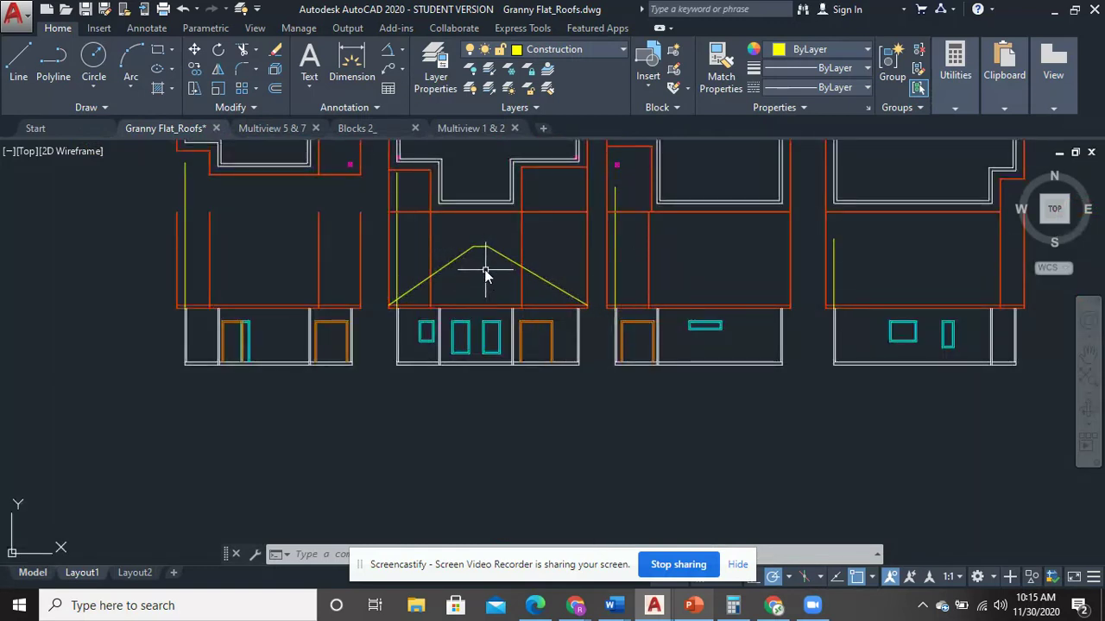
scroll(483, 264, "down", 8)
middle_click_drag(550, 363, 553, 167)
Zoom in and pan across the enlarged floor plans and house-plan groups
scroll(539, 285, "up", 6)
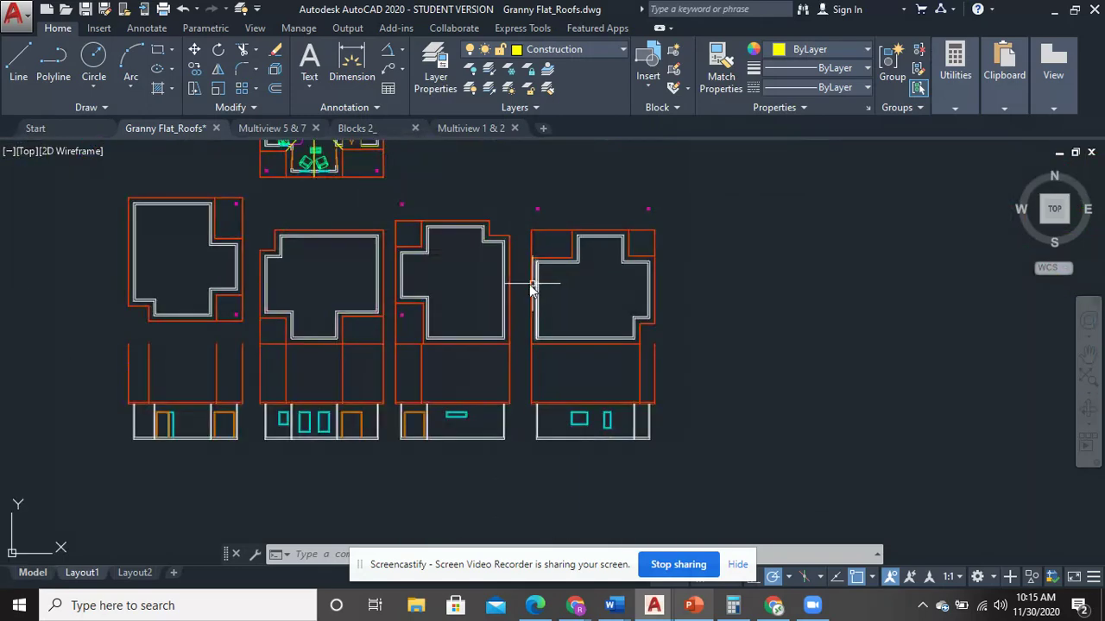
scroll(471, 283, "up", 3)
mouse_move(471, 283)
middle_mouse_down()
mouse_move(547, 251)
mouse_move(596, 328)
mouse_move(559, 288)
mouse_move(572, 313)
middle_mouse_up()
scroll(577, 344, "down", 3)
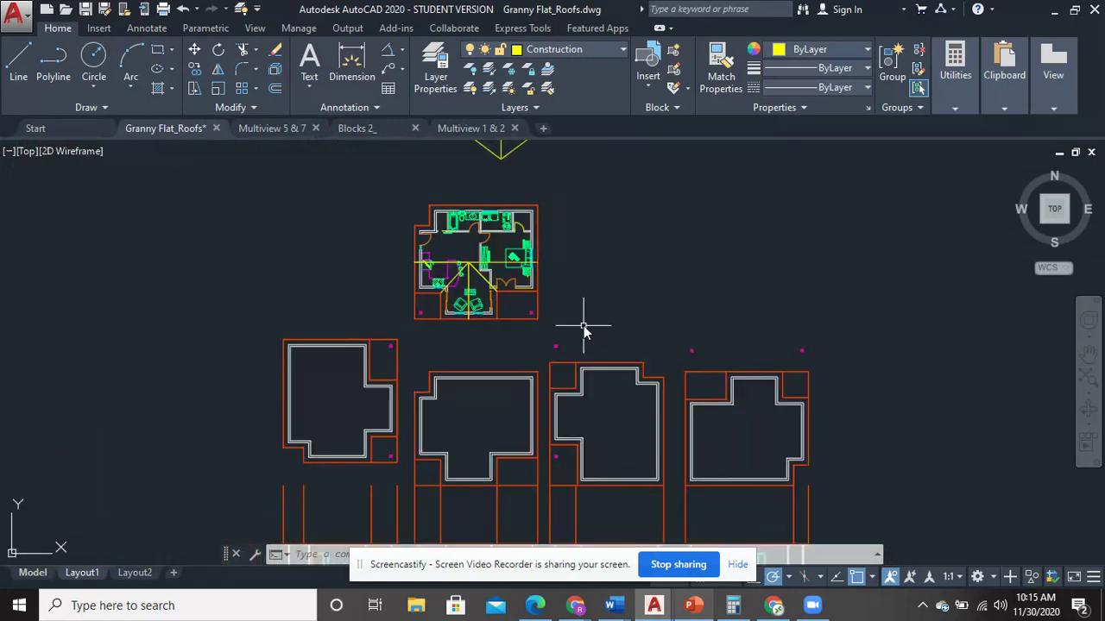
scroll(565, 276, "down", 4)
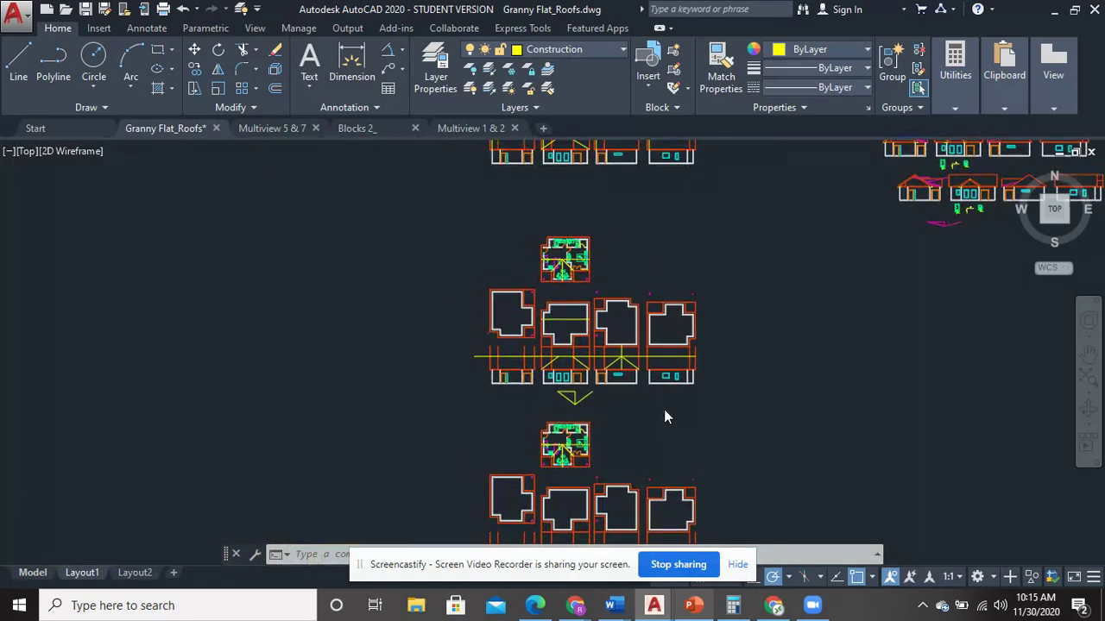
scroll(464, 416, "up", 2)
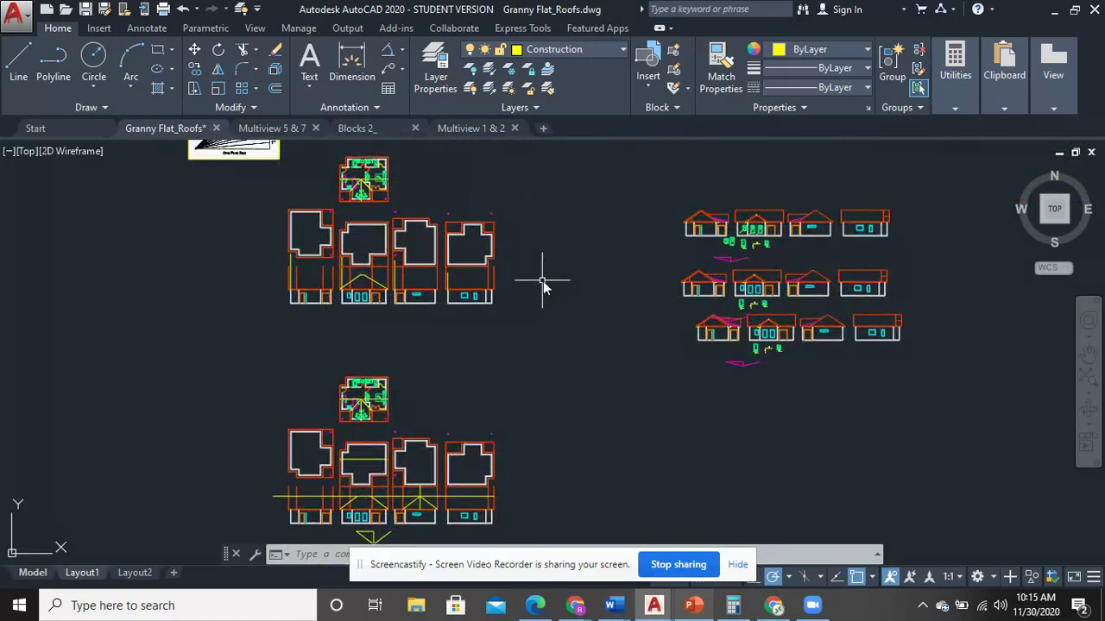
scroll(639, 436, "down", 3)
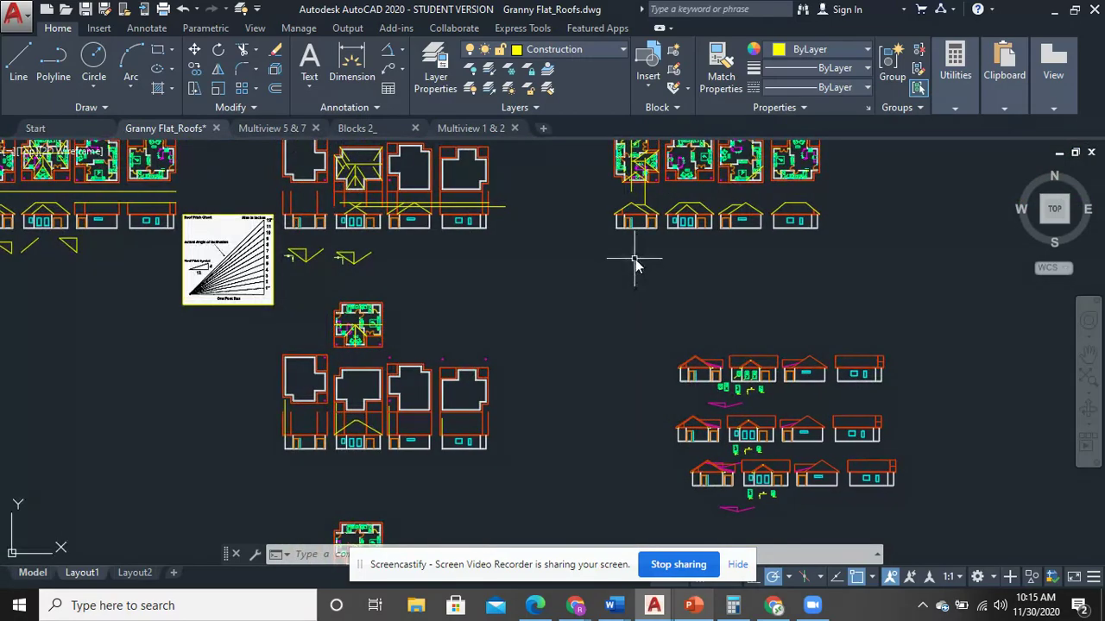
scroll(591, 354, "up", 3)
scroll(605, 328, "up", 4)
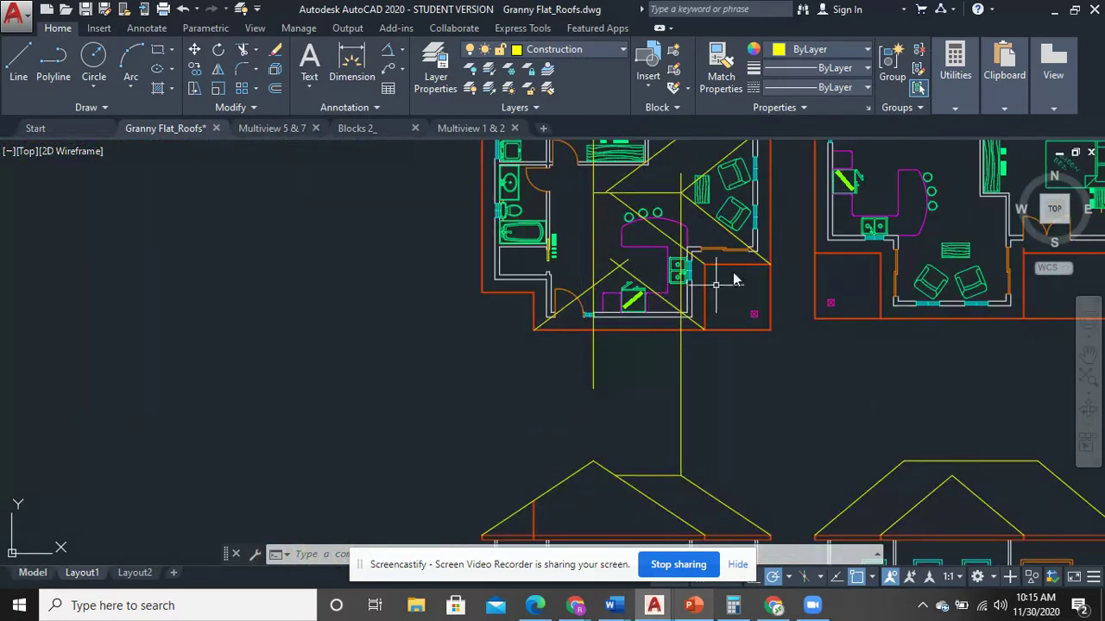
mouse_move(716, 285)
middle_mouse_down()
mouse_move(721, 386)
mouse_move(708, 432)
middle_mouse_up()
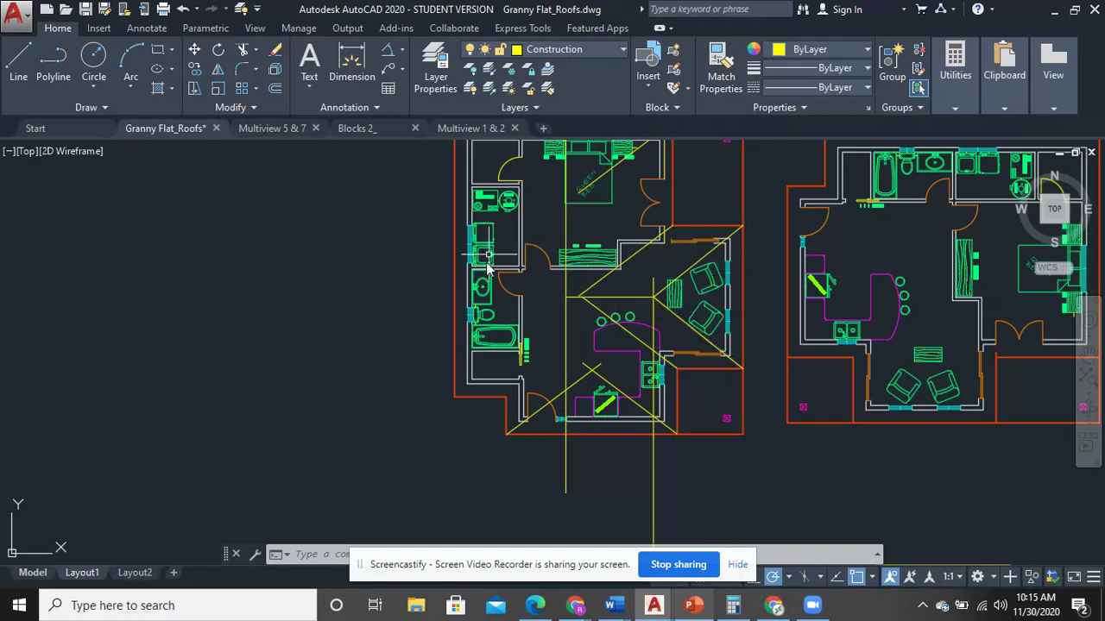
scroll(568, 361, "down", 8)
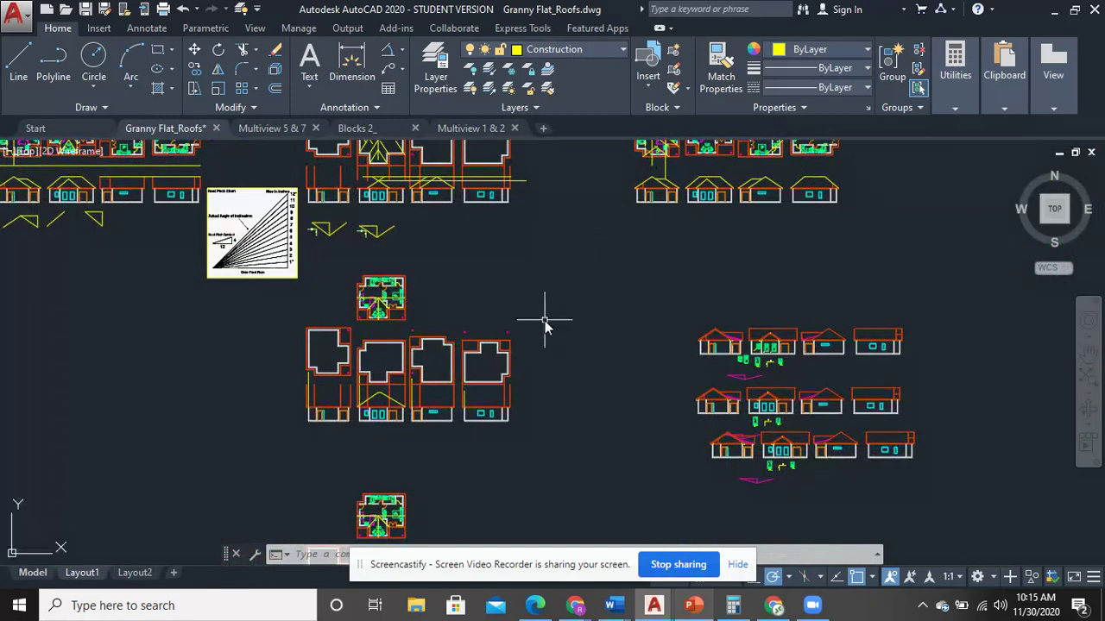
mouse_move(421, 394)
middle_mouse_down()
mouse_move(490, 323)
mouse_move(501, 387)
mouse_move(469, 313)
mouse_move(402, 333)
middle_mouse_up()
scroll(592, 262, "down", 2)
scroll(554, 395, "up", 2)
scroll(446, 328, "up", 3)
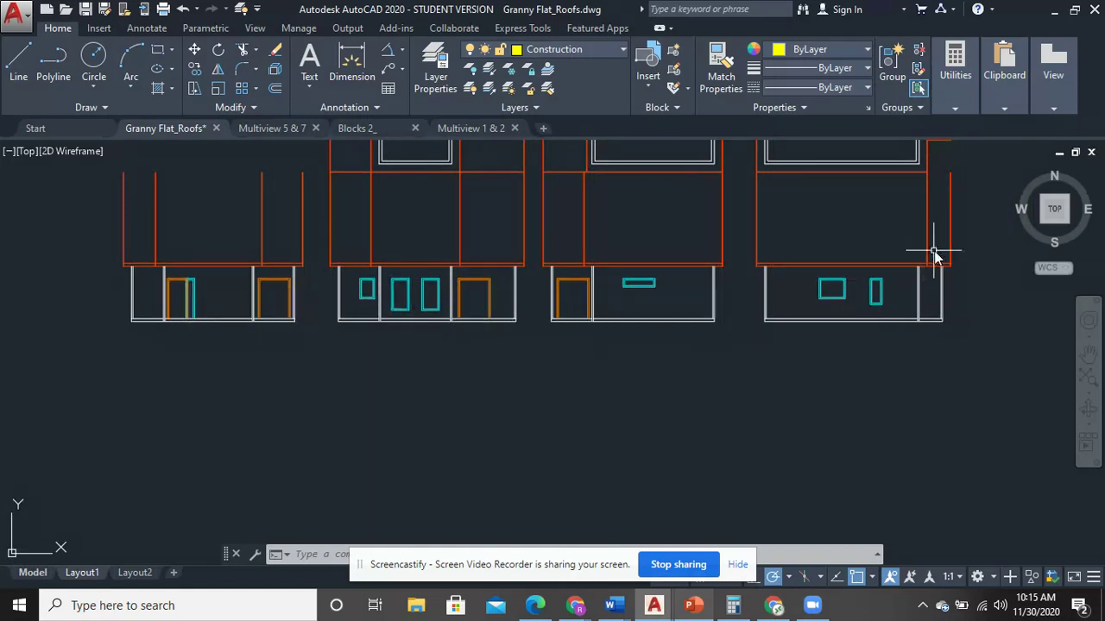
scroll(338, 265, "up", 3)
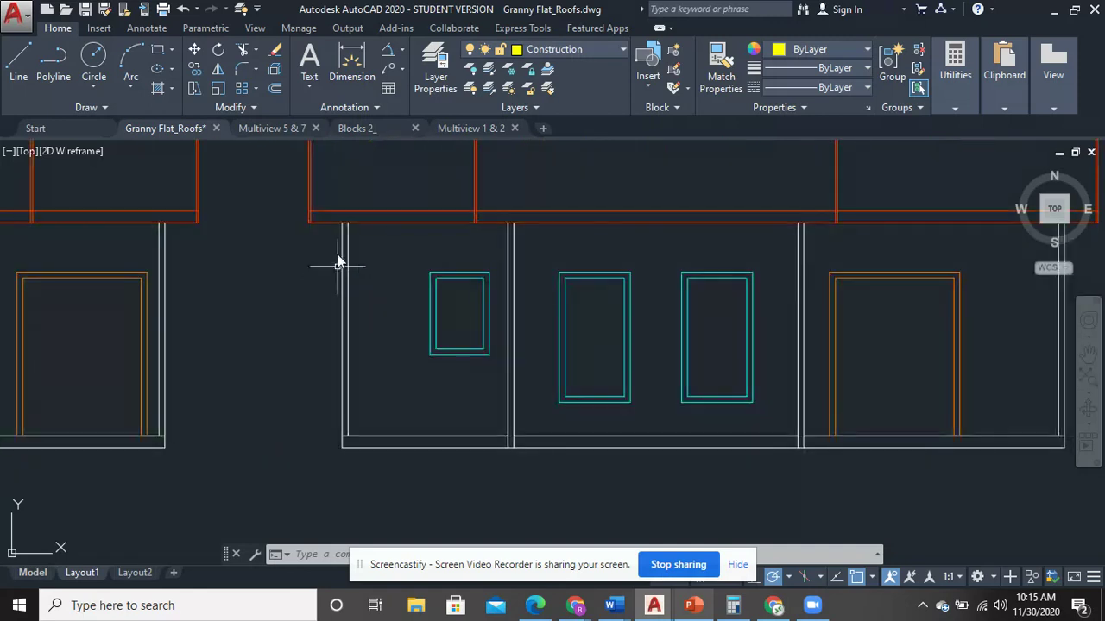
middle_click_drag(477, 220, 465, 277)
scroll(465, 273, "up", 2)
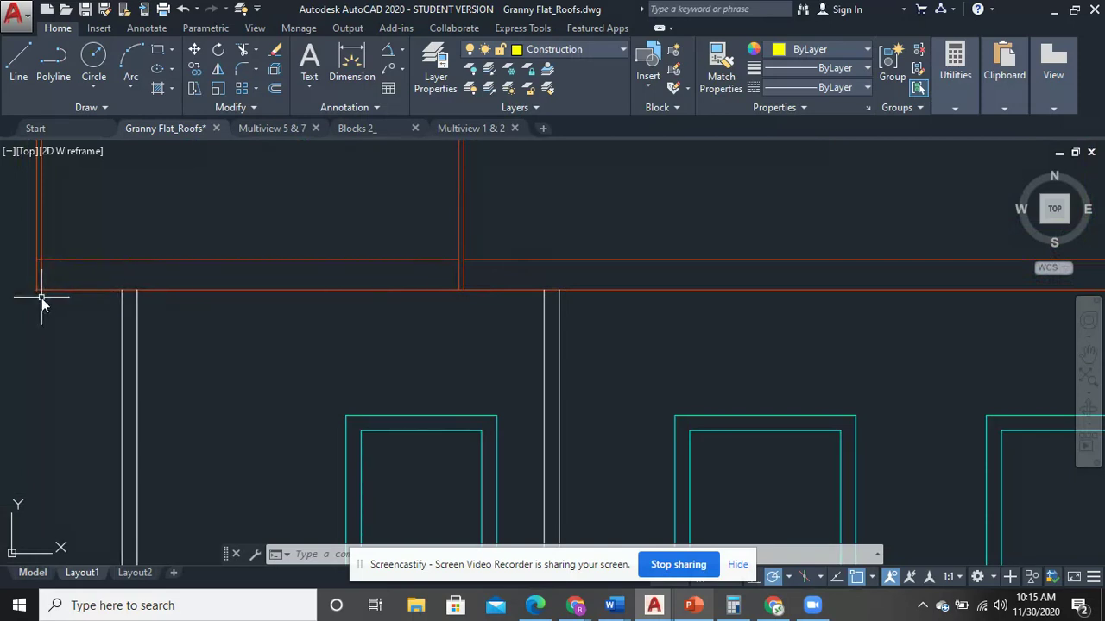
scroll(42, 298, "down", 1)
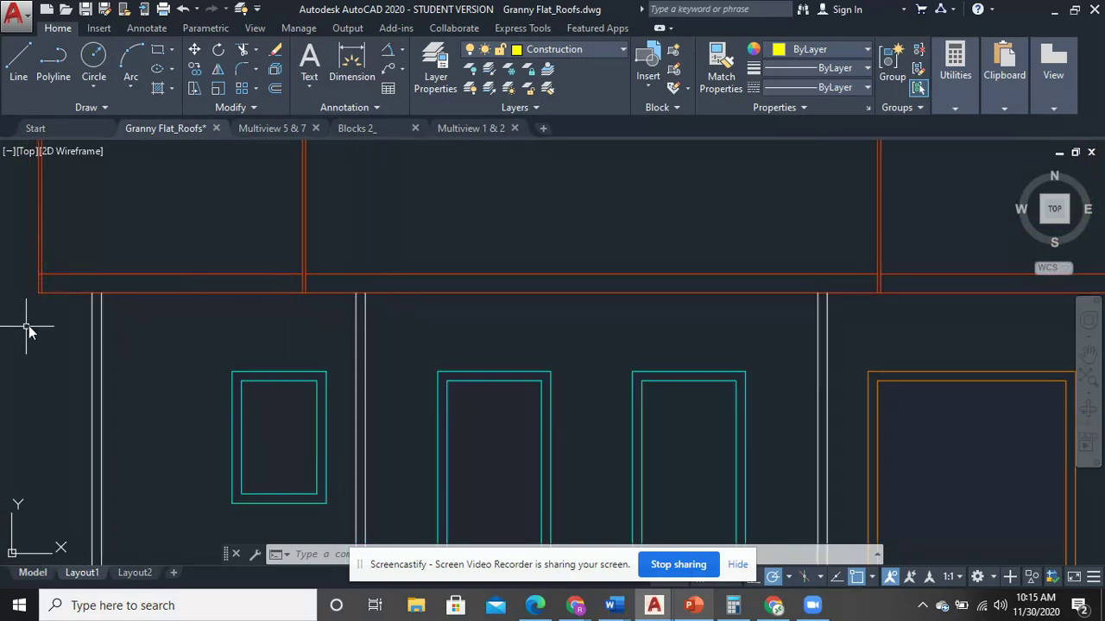
scroll(66, 311, "down", 2)
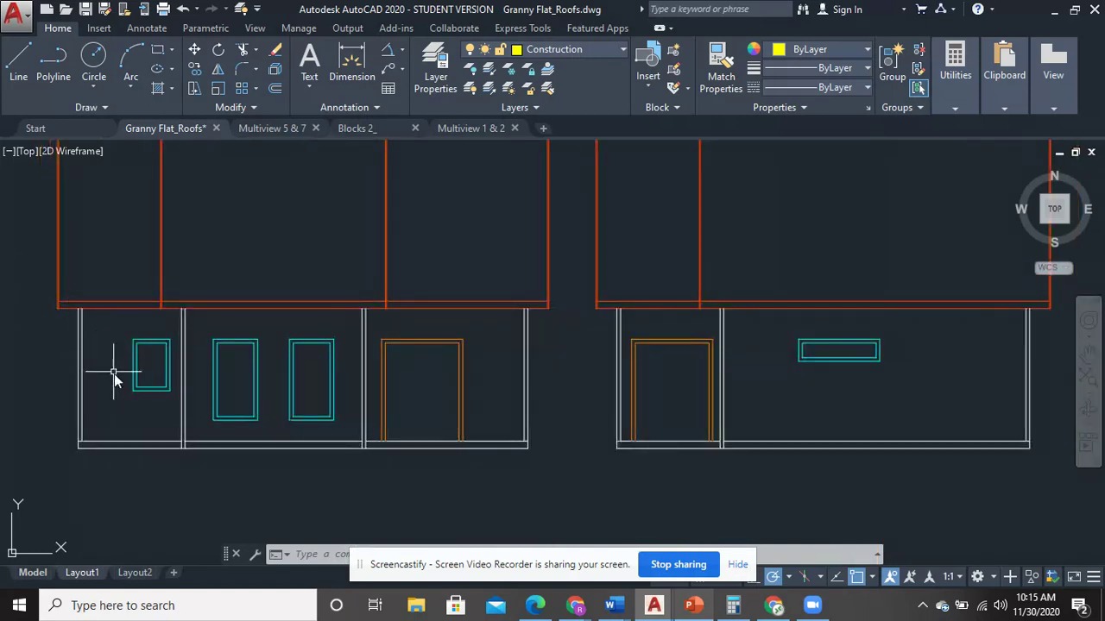
mouse_move(278, 317)
middle_mouse_down()
mouse_move(328, 444)
mouse_move(320, 289)
middle_mouse_up()
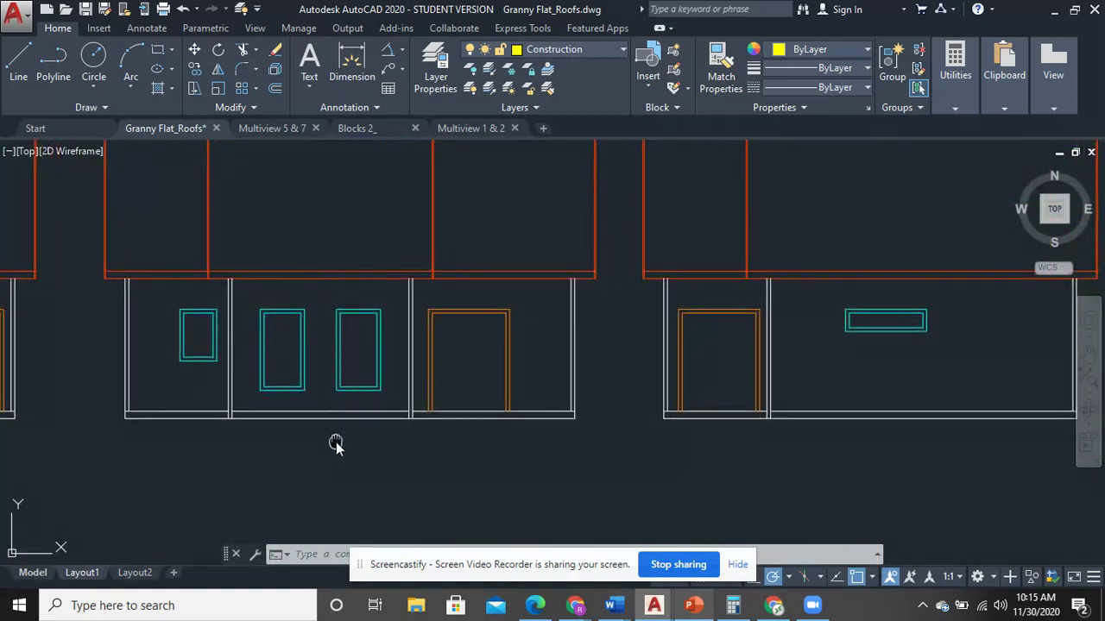
middle_click_drag(333, 444, 387, 246)
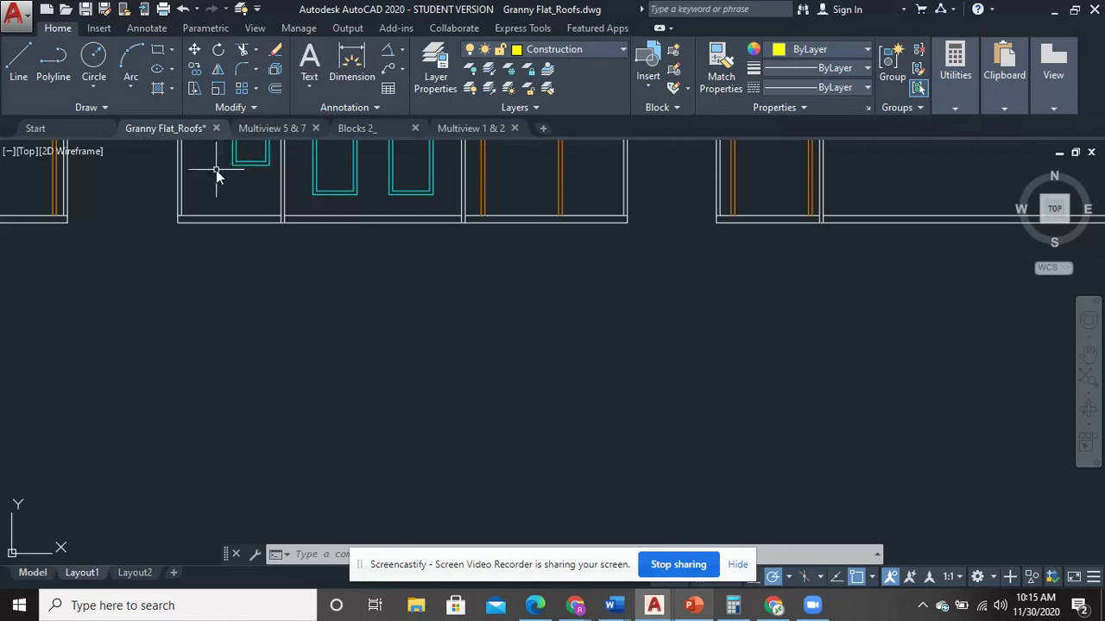
scroll(173, 236, "down", 10)
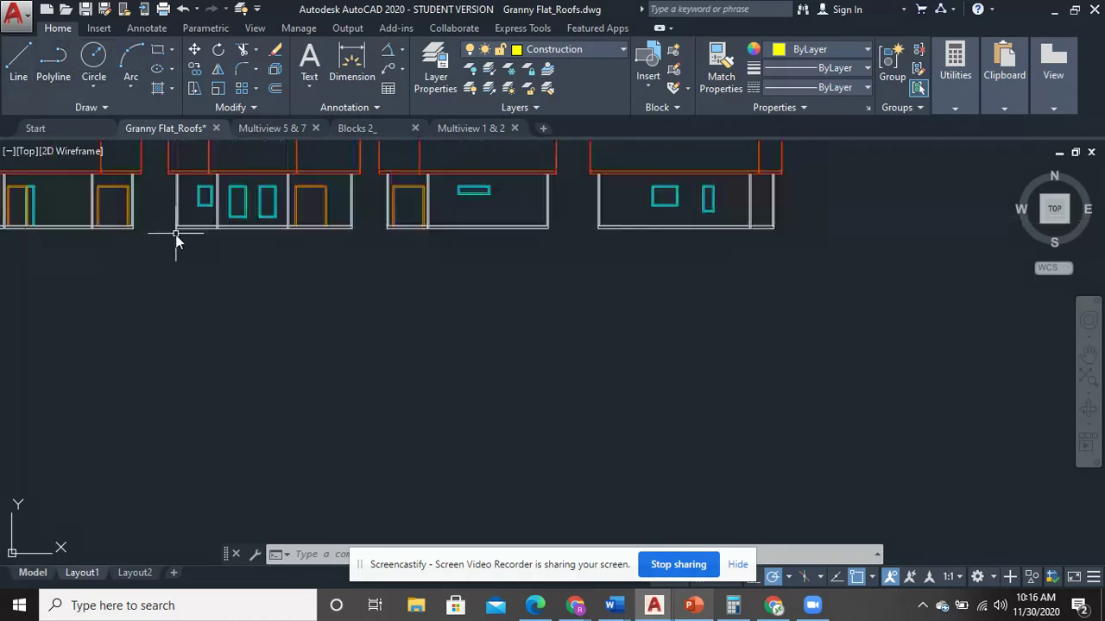
scroll(449, 315, "up", 10)
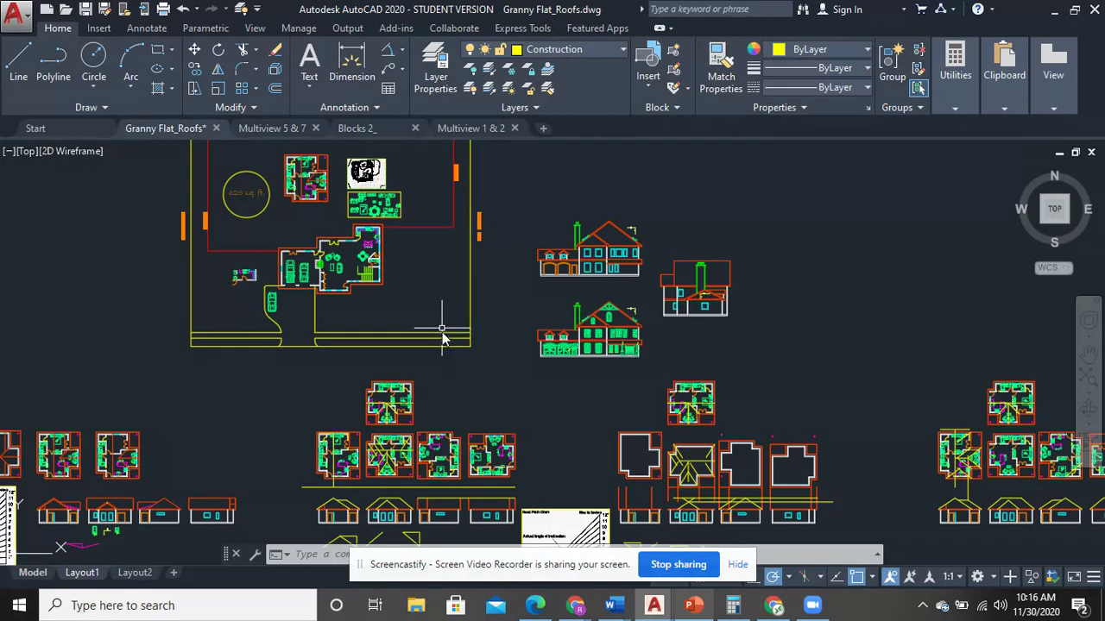
scroll(444, 328, "up", 5)
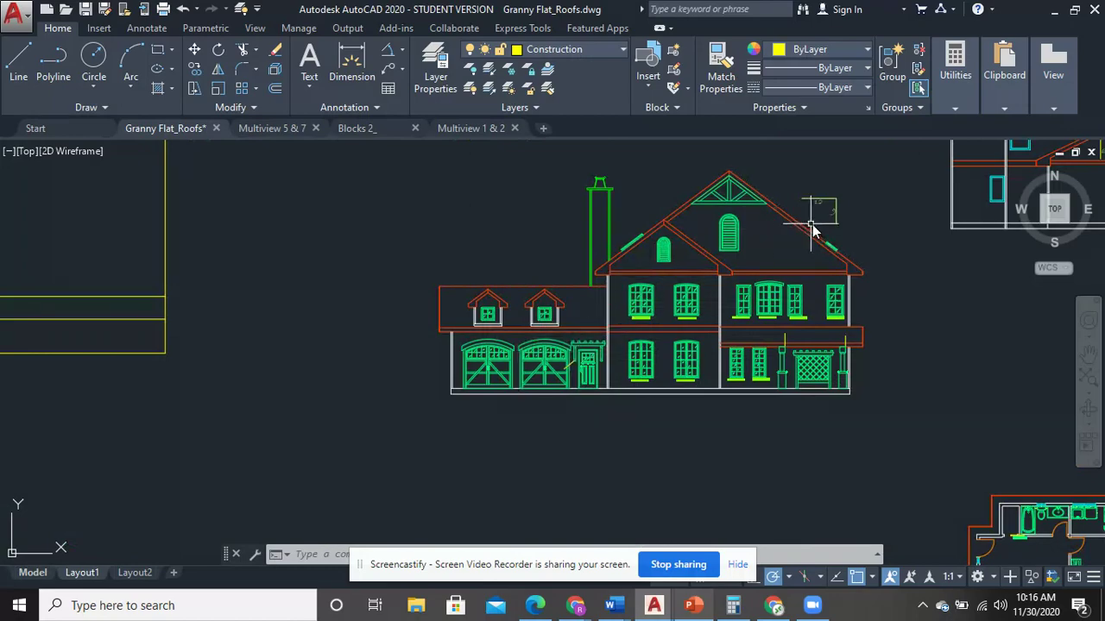
scroll(814, 230, "up", 4)
scroll(821, 252, "down", 8)
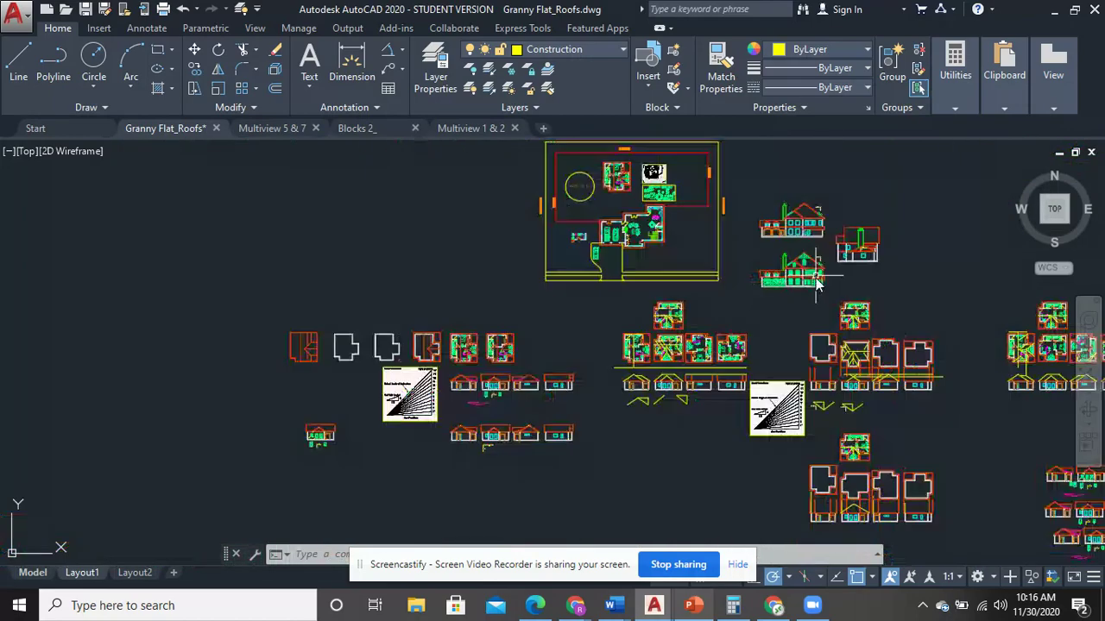
mouse_move(829, 483)
middle_mouse_down()
mouse_move(792, 436)
mouse_move(647, 336)
middle_mouse_up()
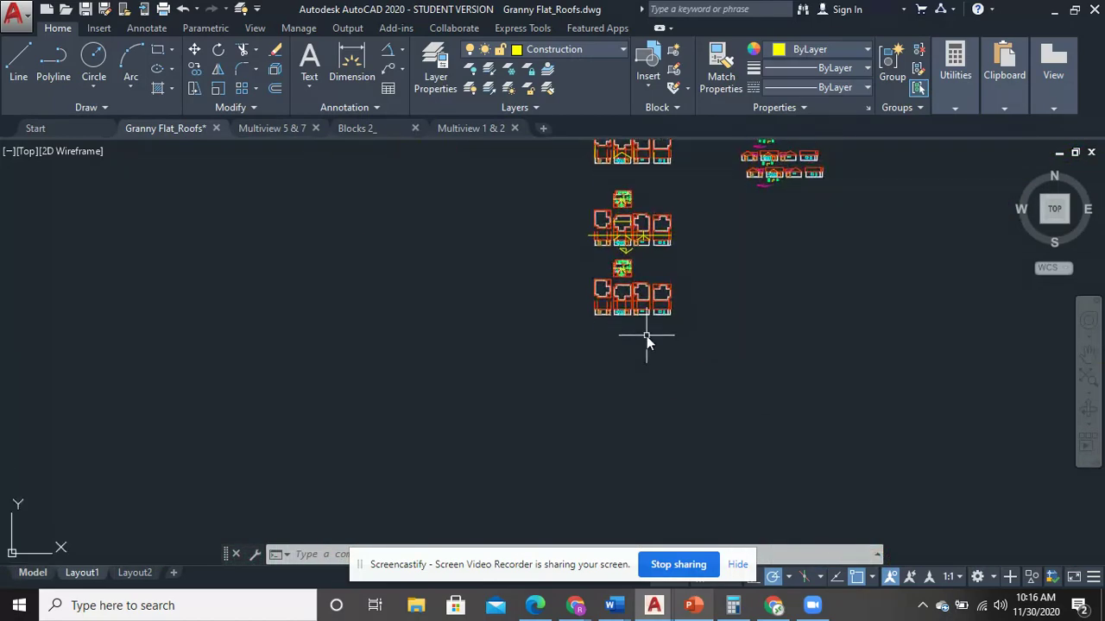
scroll(646, 336, "up", 8)
middle_click_drag(662, 388, 606, 342)
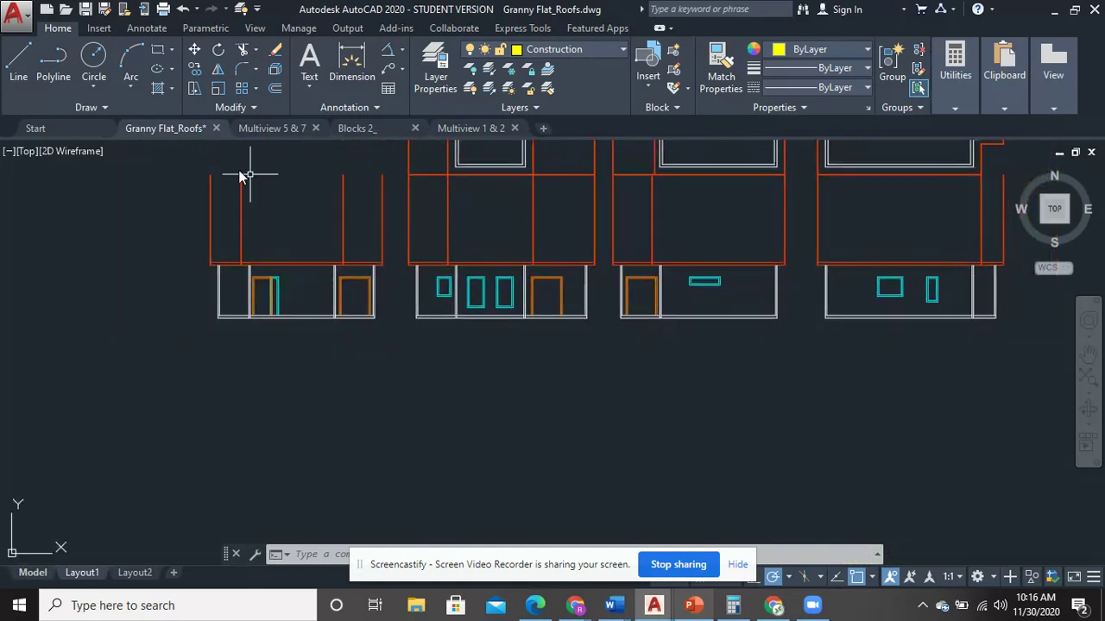
Draw a right-triangle pitch guide below the elevations: 12' horizontal line, vertical side and slope
left_click(19, 62)
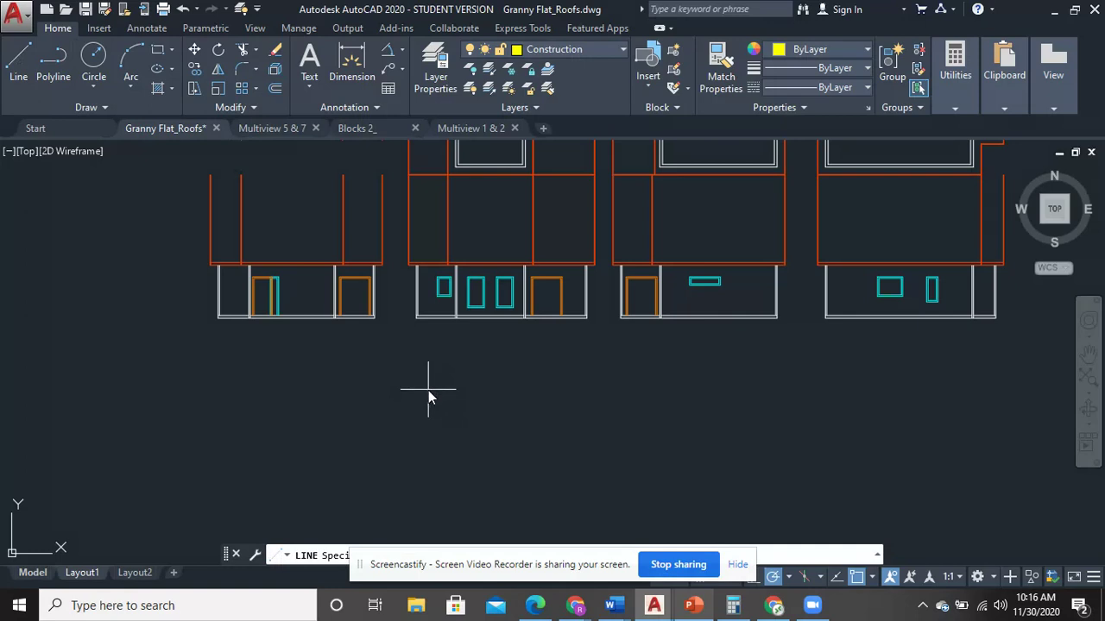
left_click(428, 389)
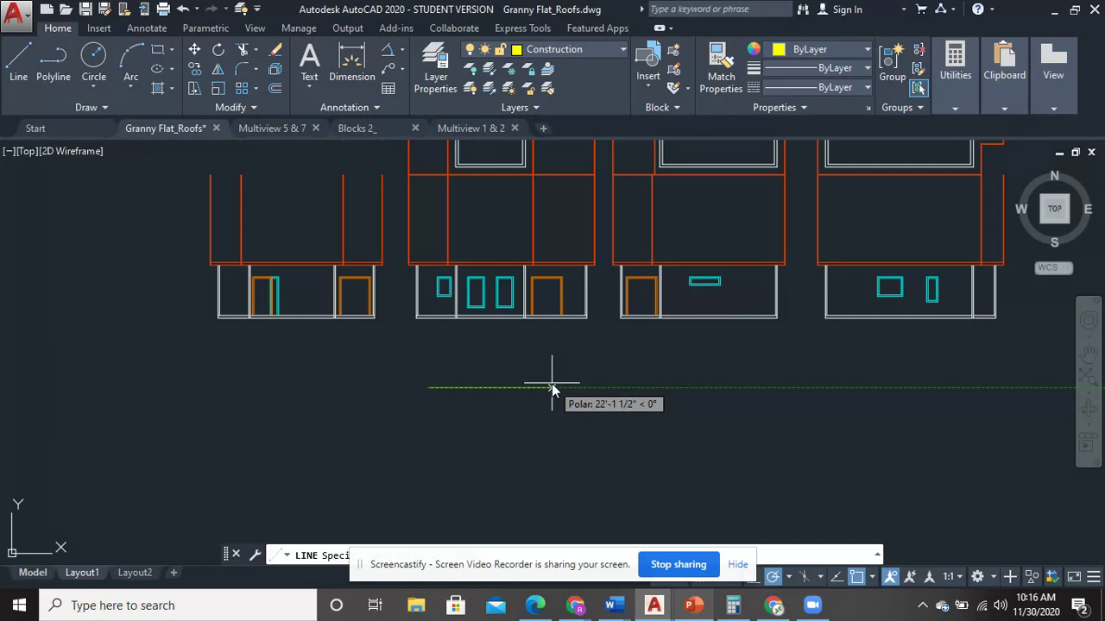
key("Return")
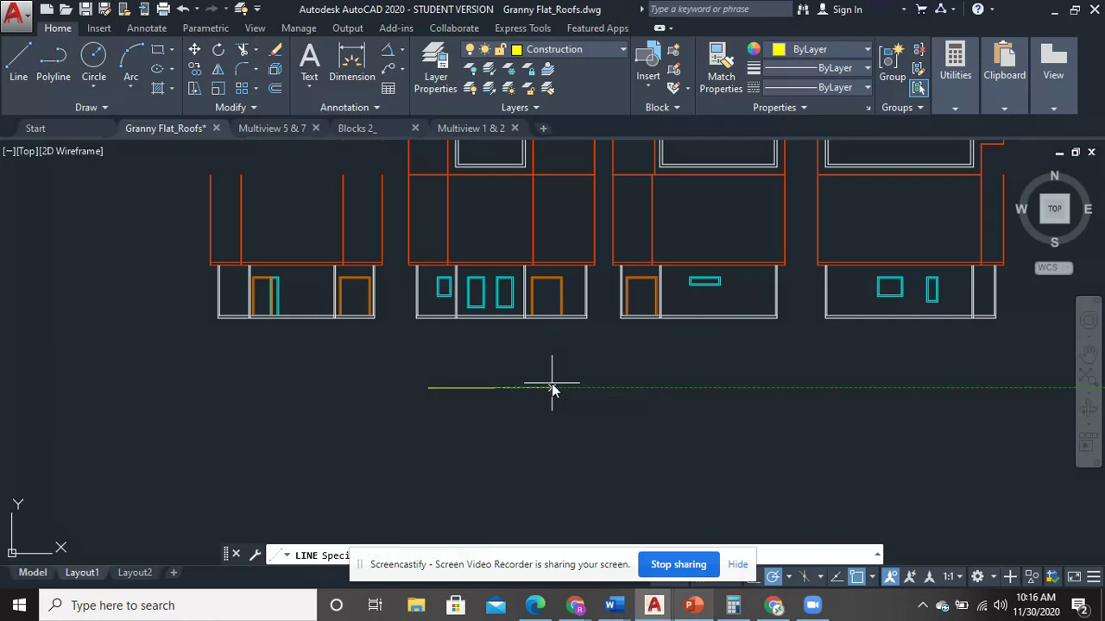
left_click(501, 440)
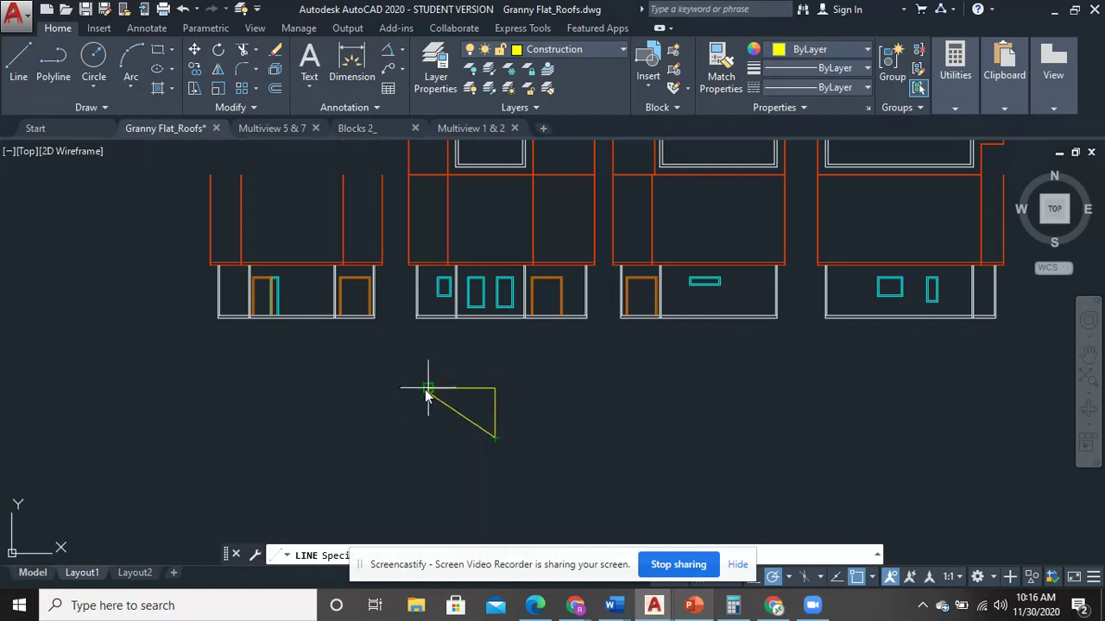
right_click(490, 367)
left_click(512, 372)
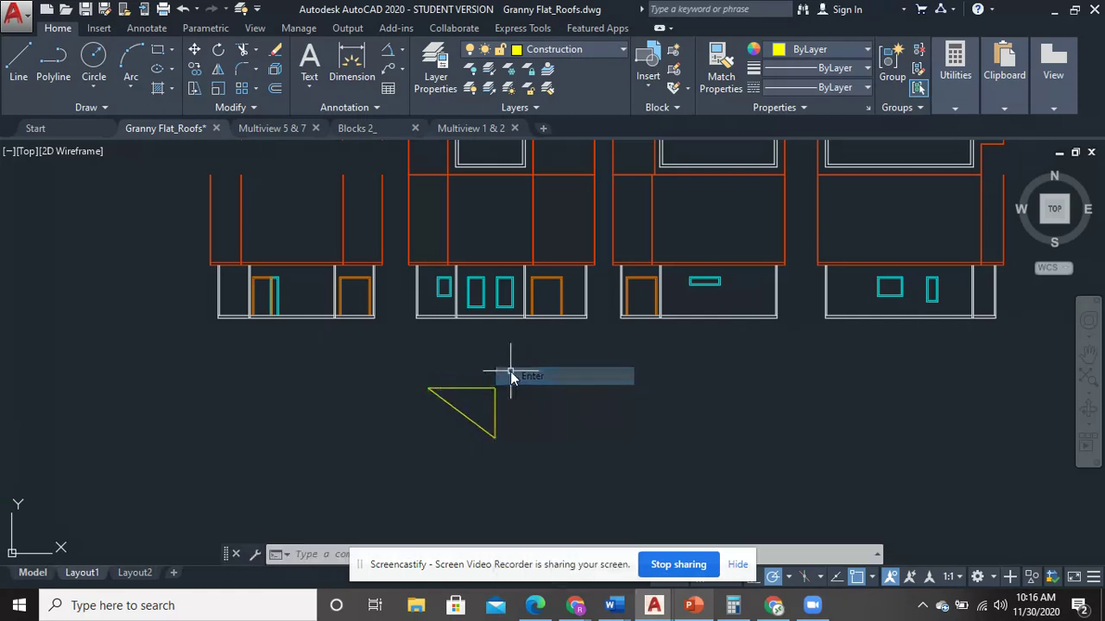
Mirror the sloped side about a vertical axis through its corner, keeping the original line
left_click(219, 71)
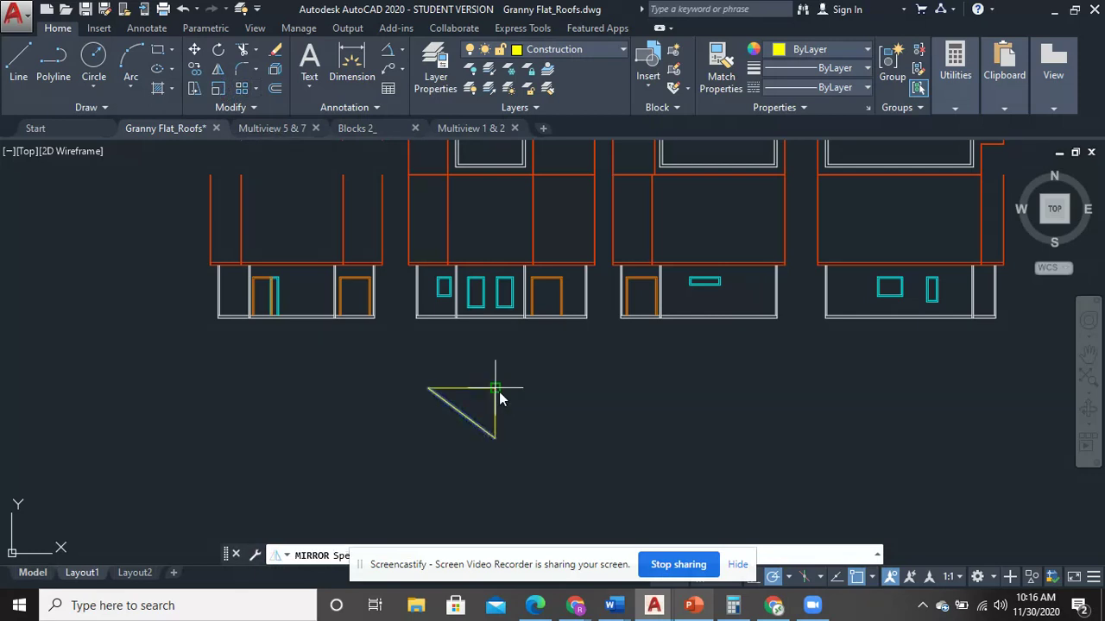
left_click(495, 388)
left_click(491, 440)
key("Return")
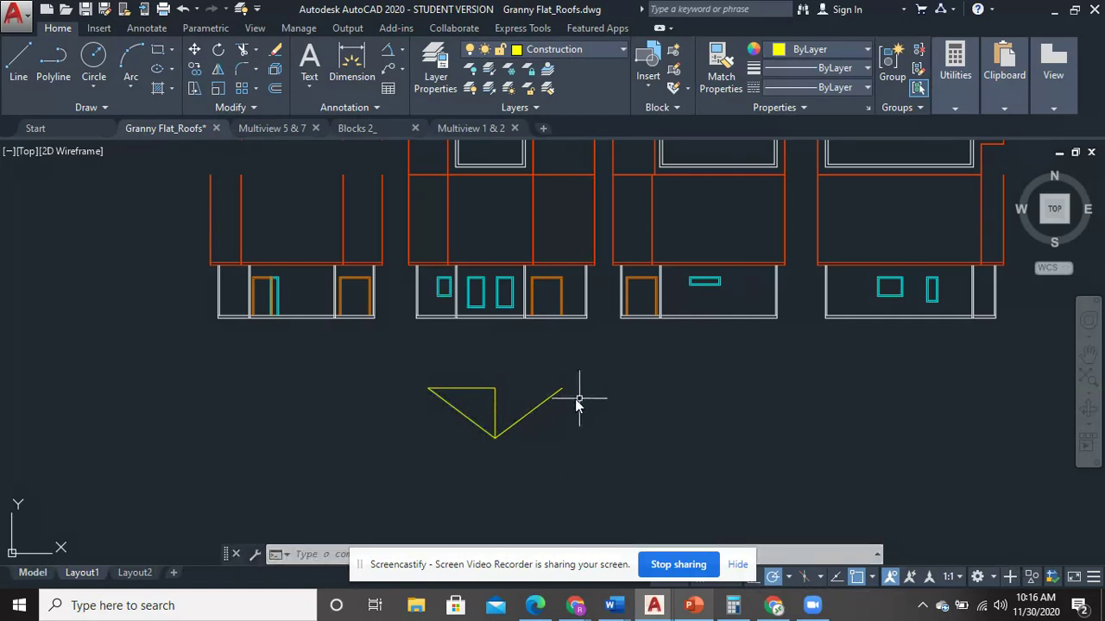
middle_click_drag(567, 353, 527, 409)
middle_click_drag(530, 358, 529, 436)
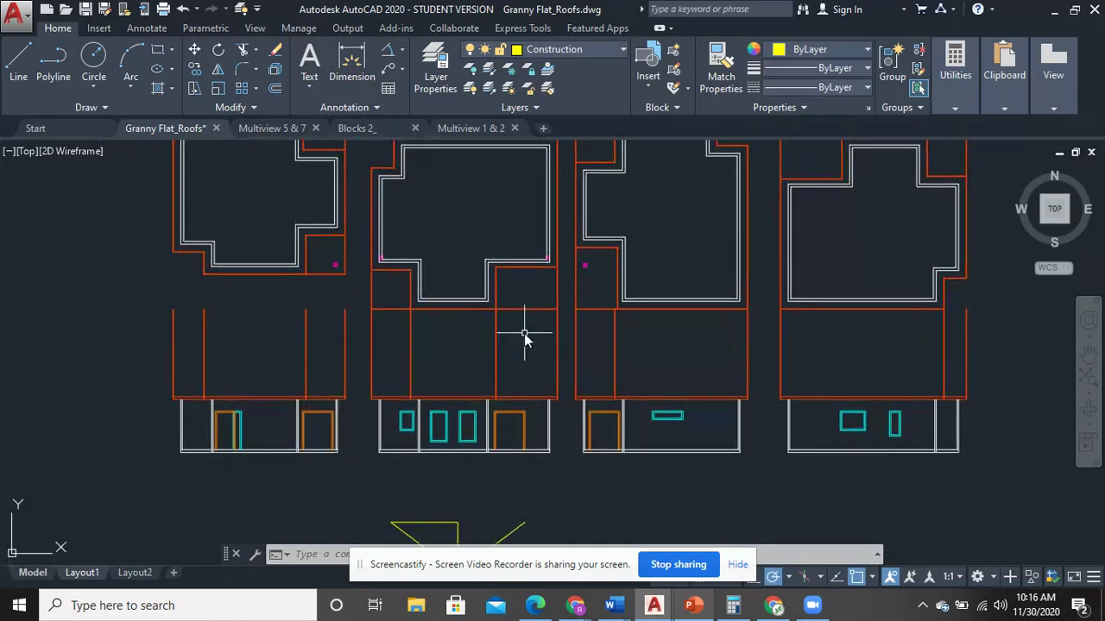
middle_click_drag(544, 307, 530, 385)
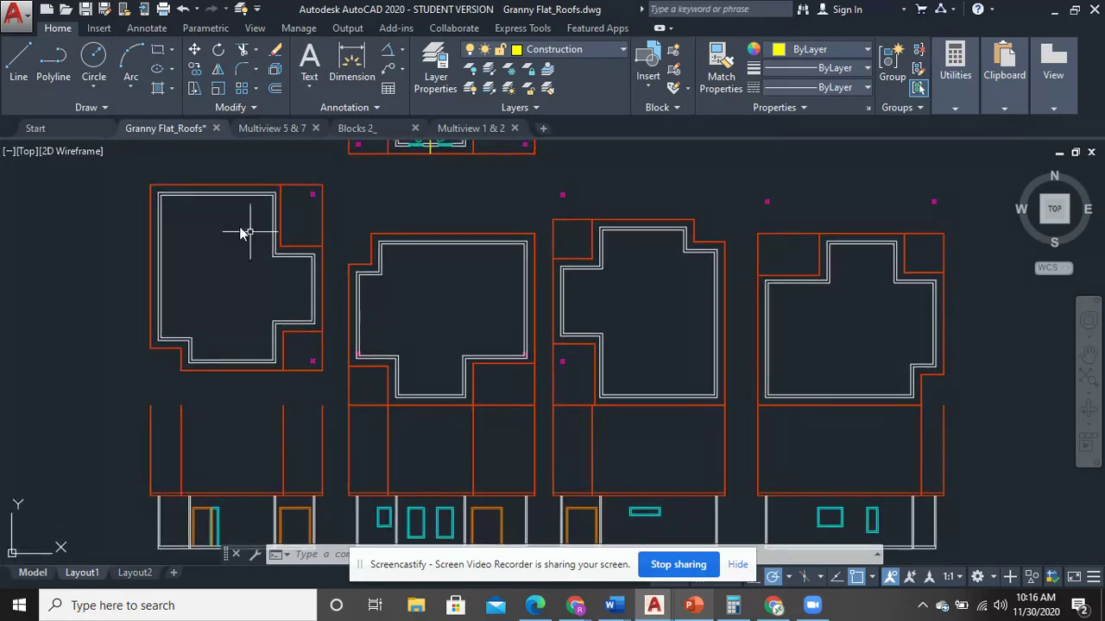
left_click(24, 79)
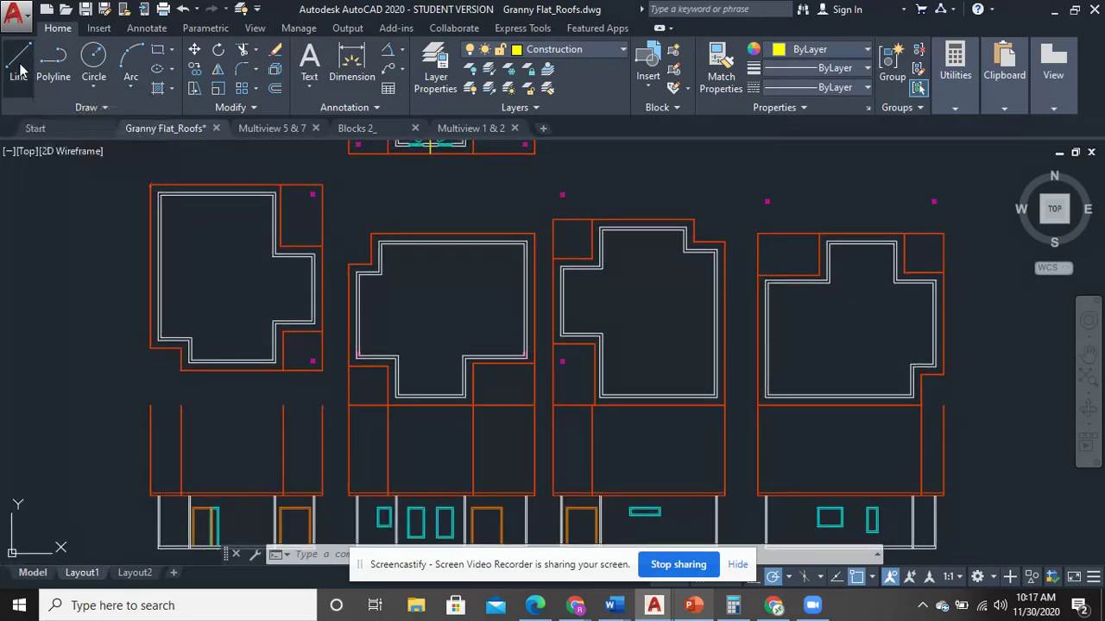
left_click(398, 300)
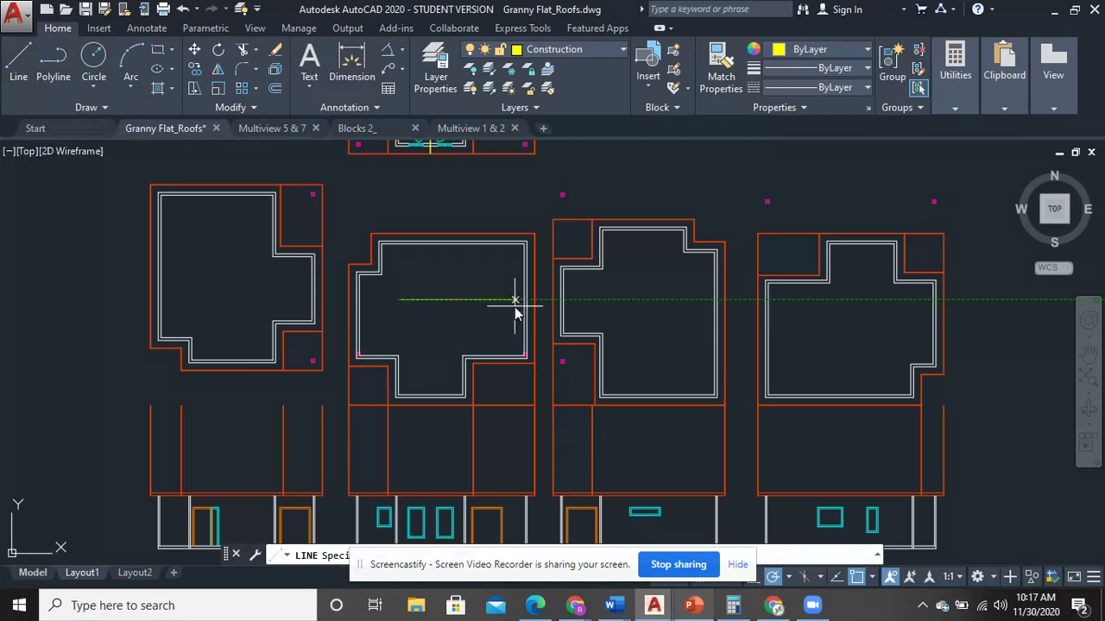
key("Escape")
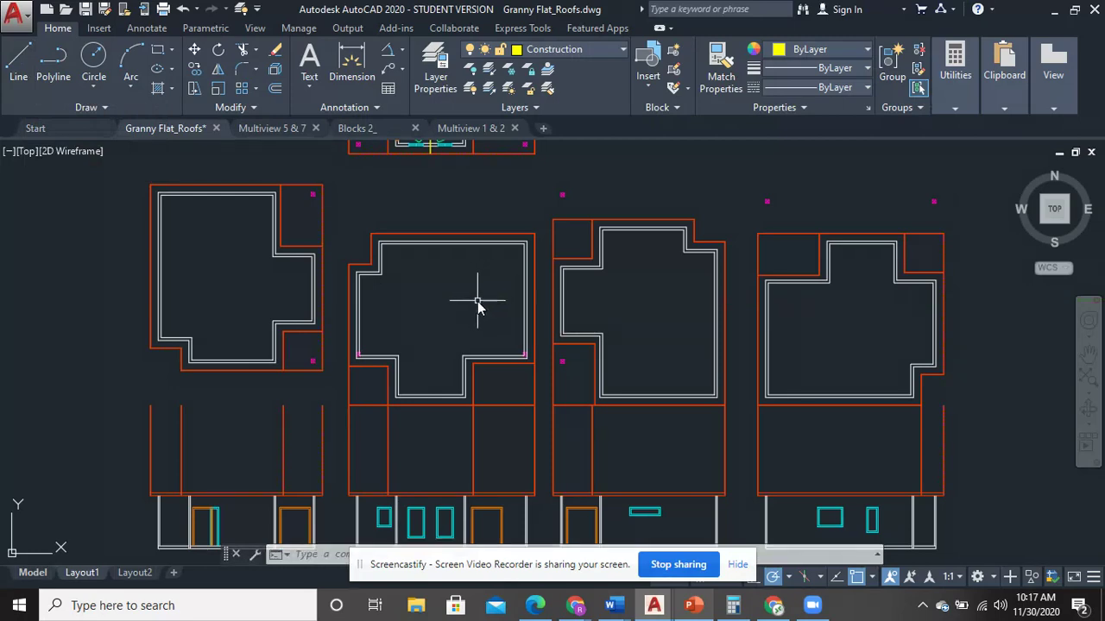
right_click(488, 304)
left_click(555, 14)
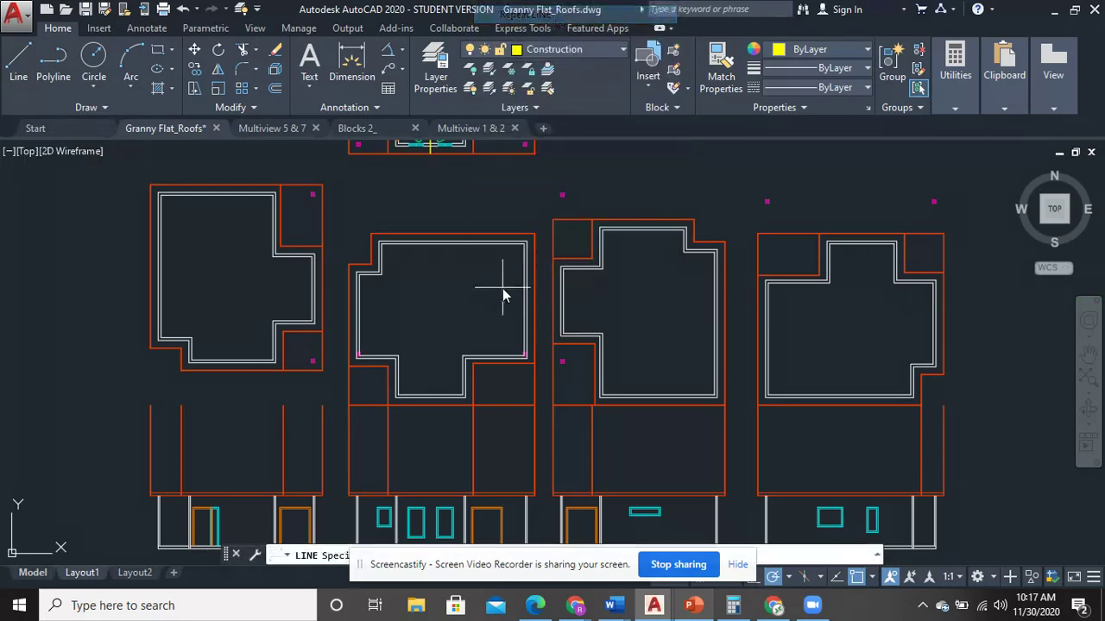
left_click(431, 380)
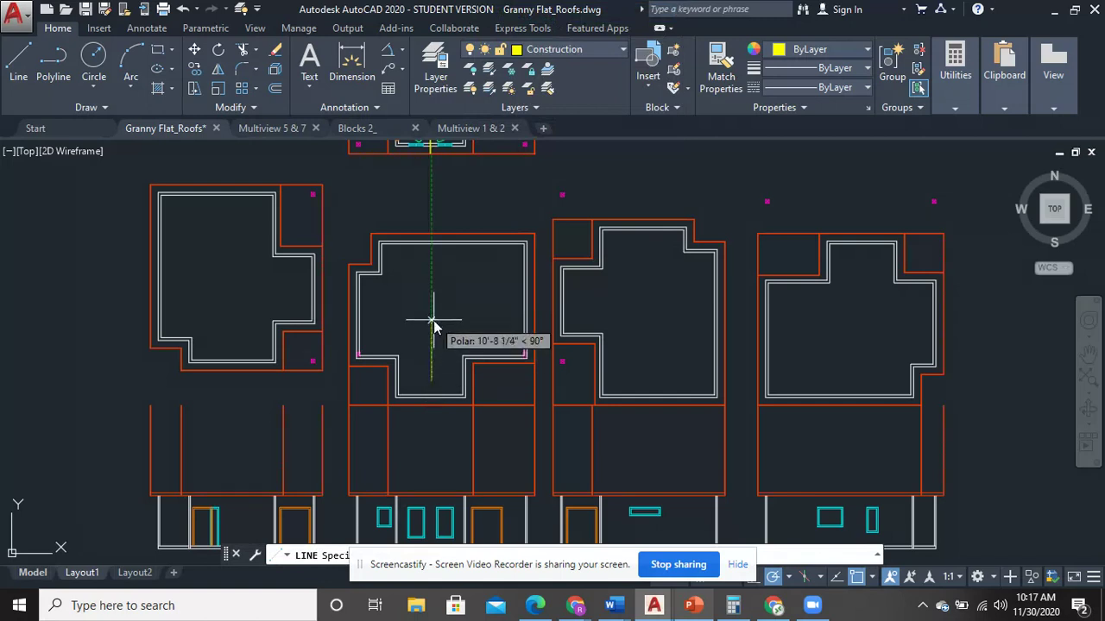
left_click(431, 311)
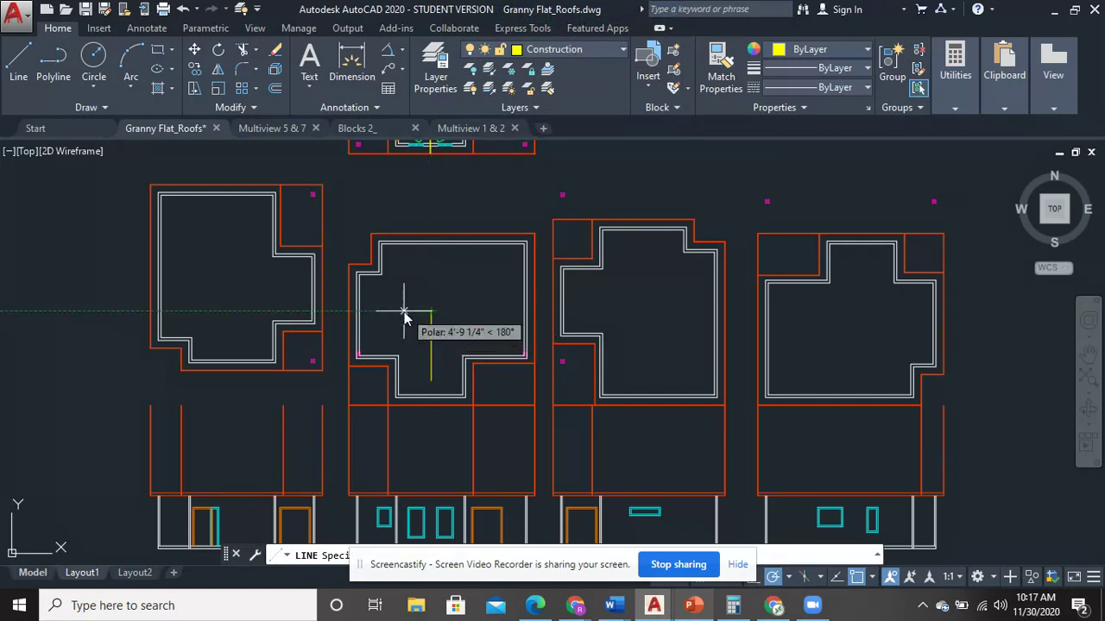
left_click(380, 312)
left_click(475, 312)
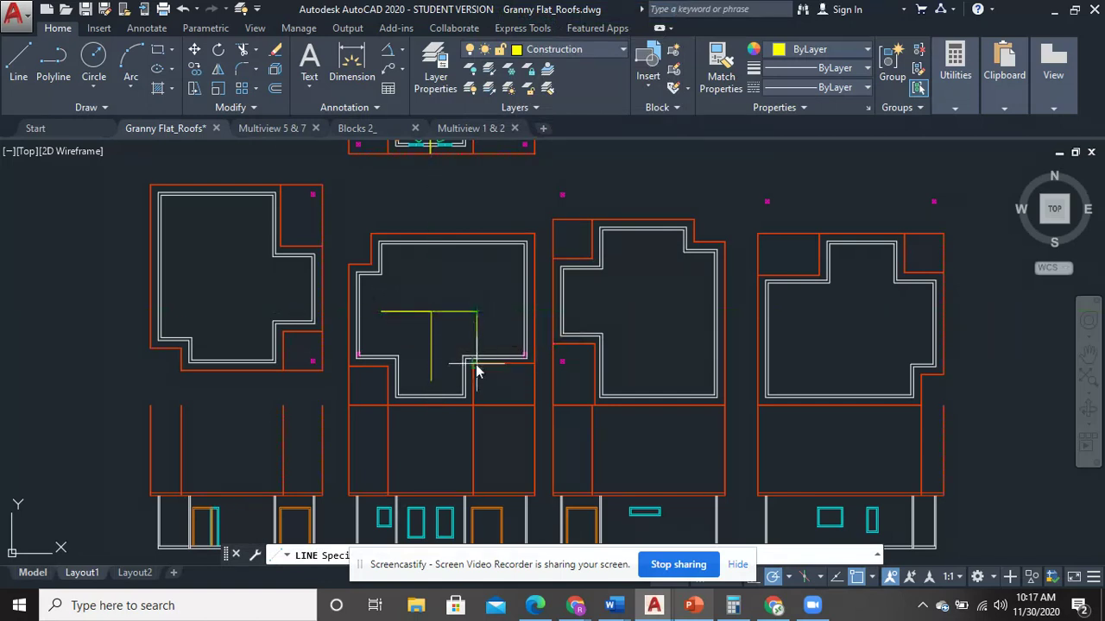
key("Escape")
left_click(427, 296)
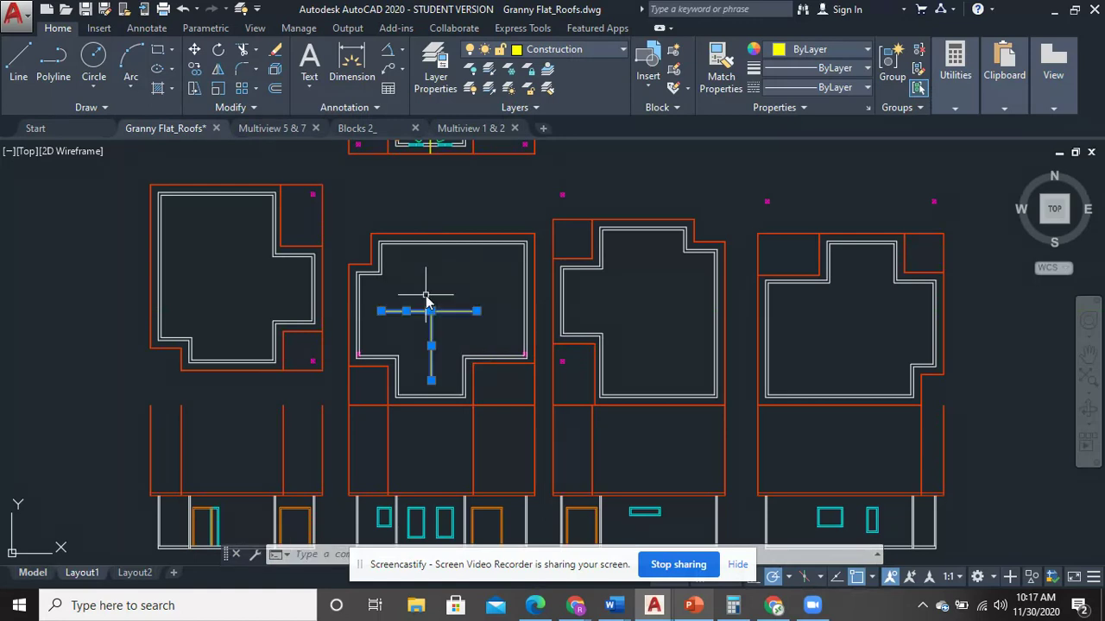
key("Delete")
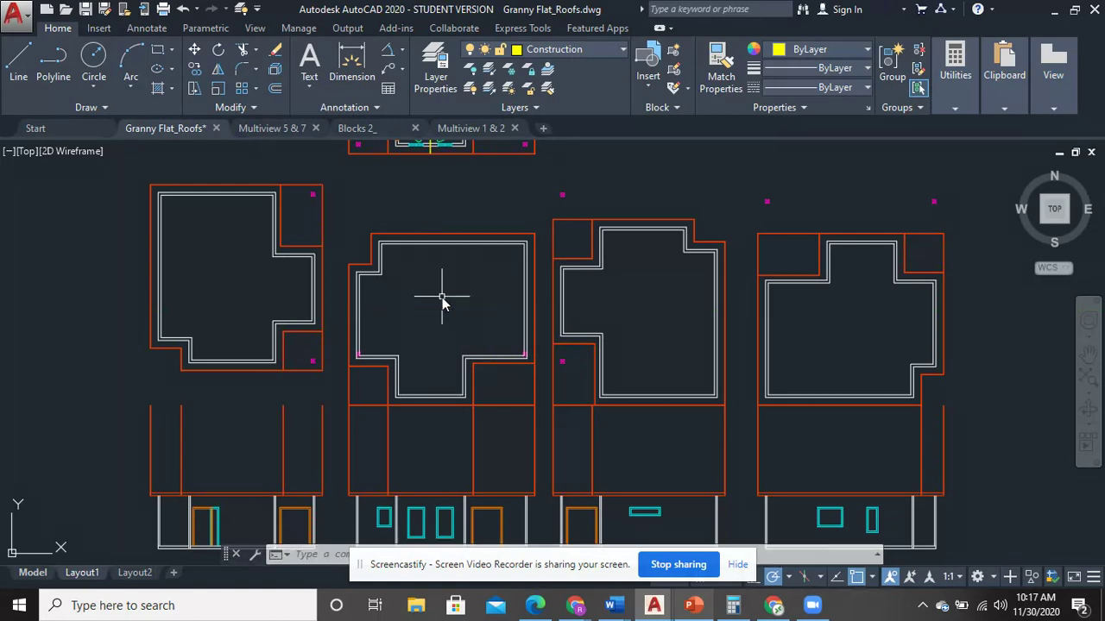
Draw a short horizontal line ending at the red right wall line of the second roof plan
left_click(18, 60)
scroll(445, 306, "up", 5)
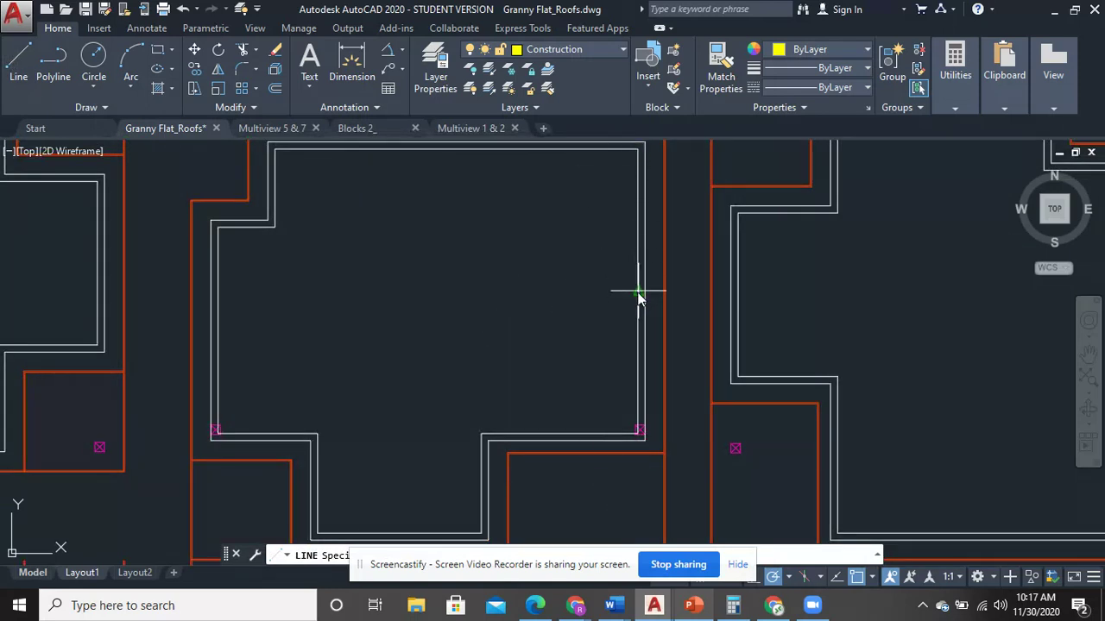
scroll(646, 296, "up", 4)
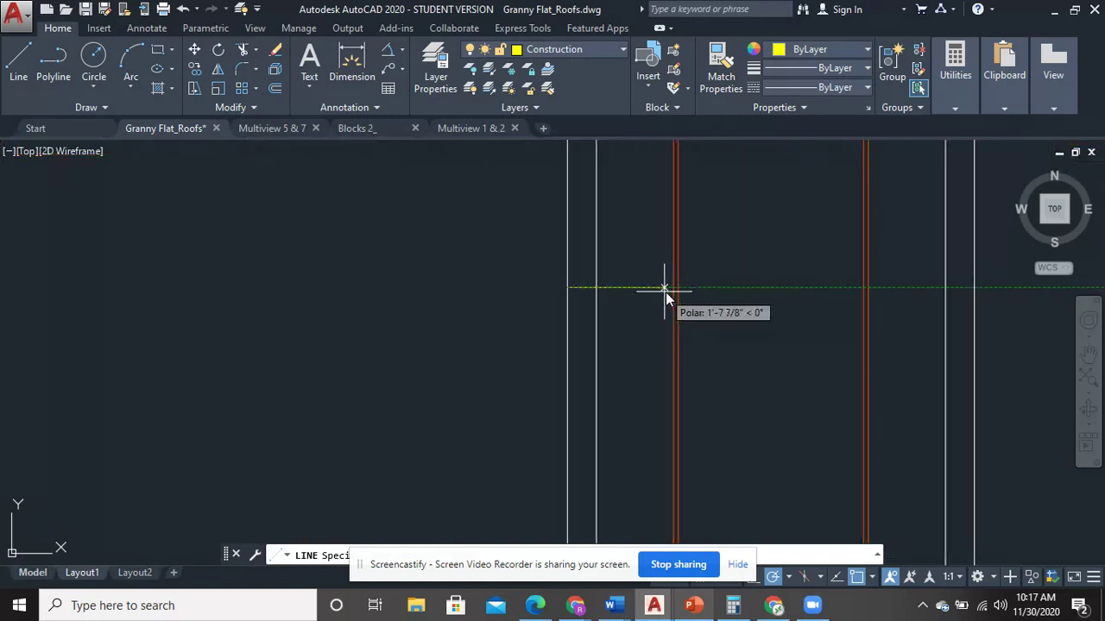
left_click(681, 293)
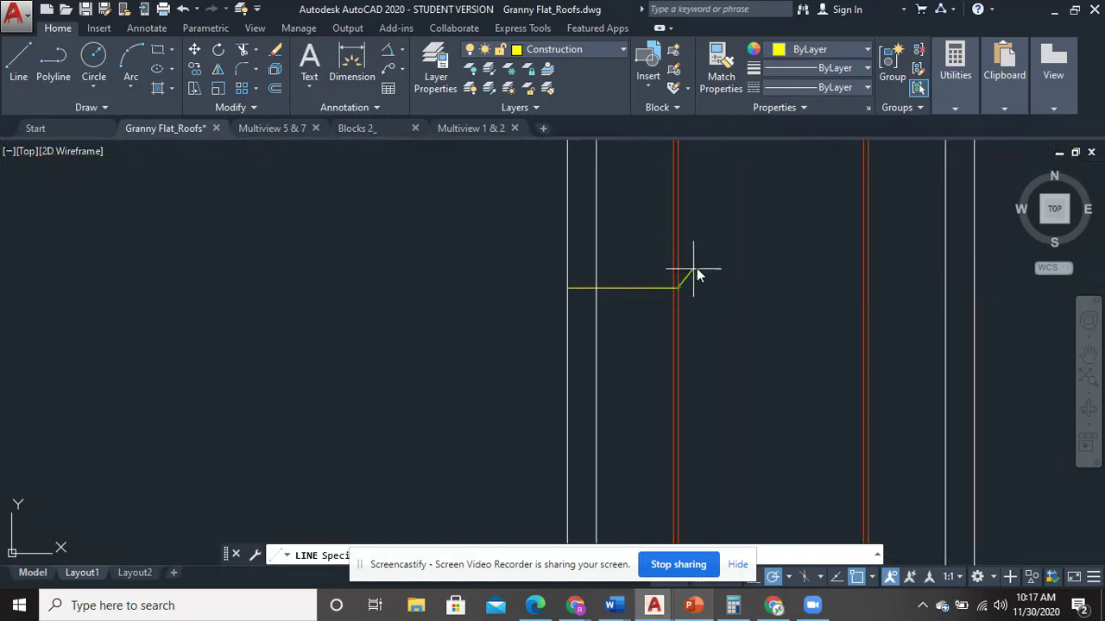
right_click(700, 266)
left_click(711, 278)
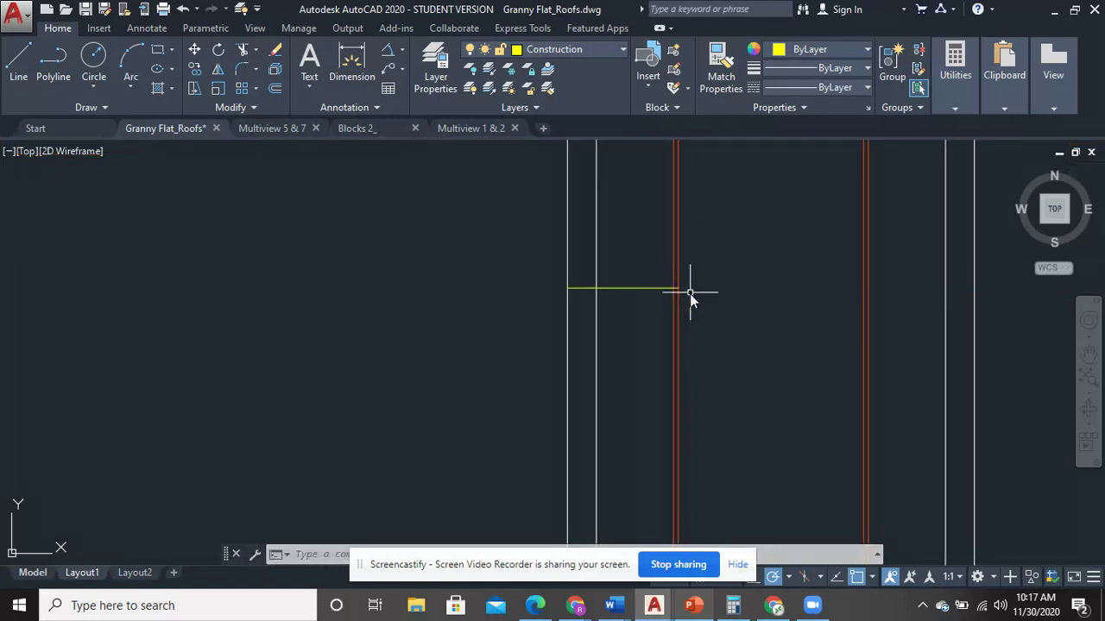
scroll(689, 293, "down", 5)
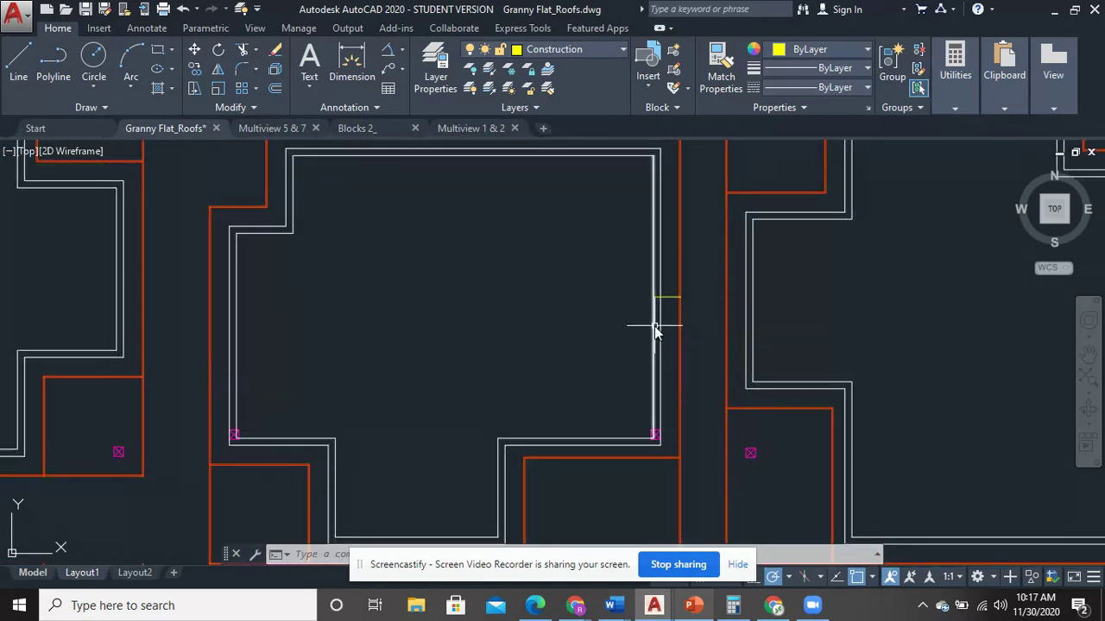
Extend the short line left to the left wall line with EX, forming the ridge
type("ex")
key("Return")
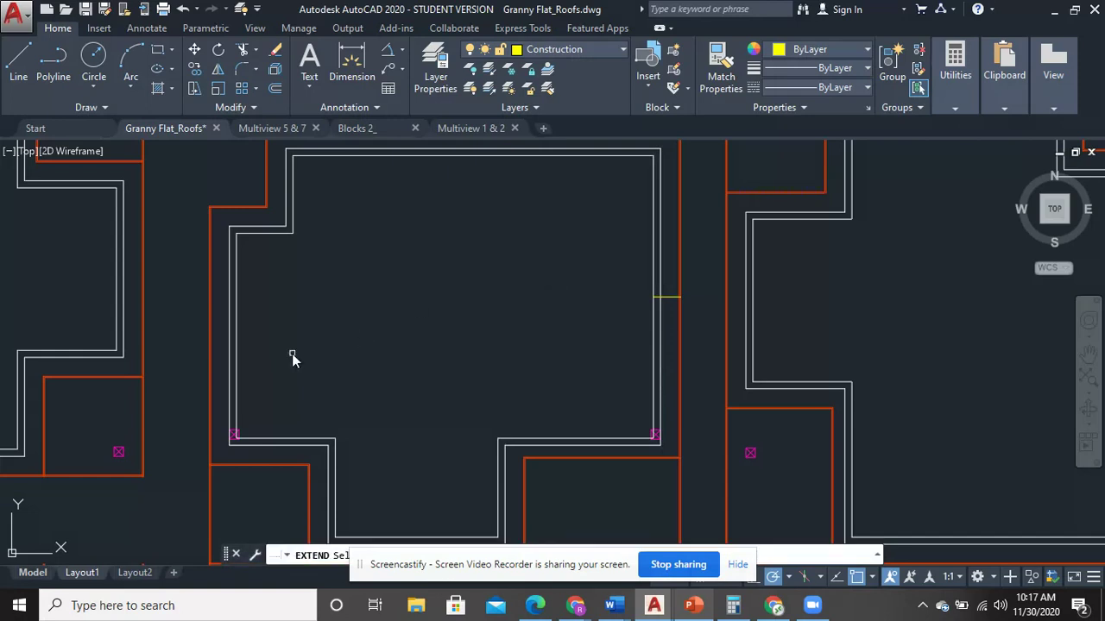
scroll(291, 354, "up", 5)
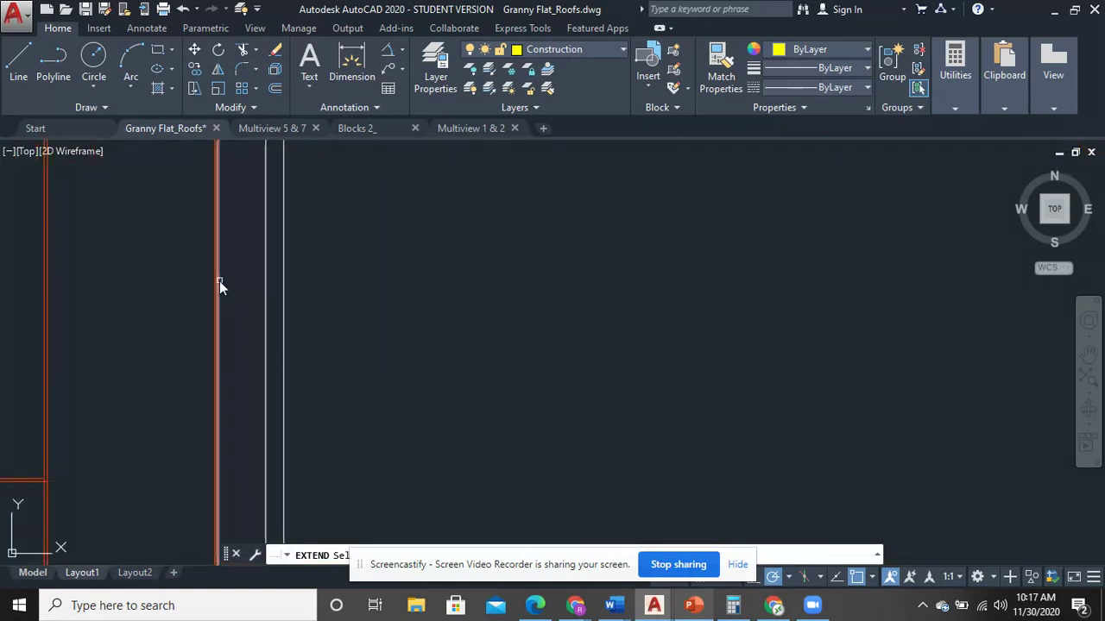
left_click(215, 281)
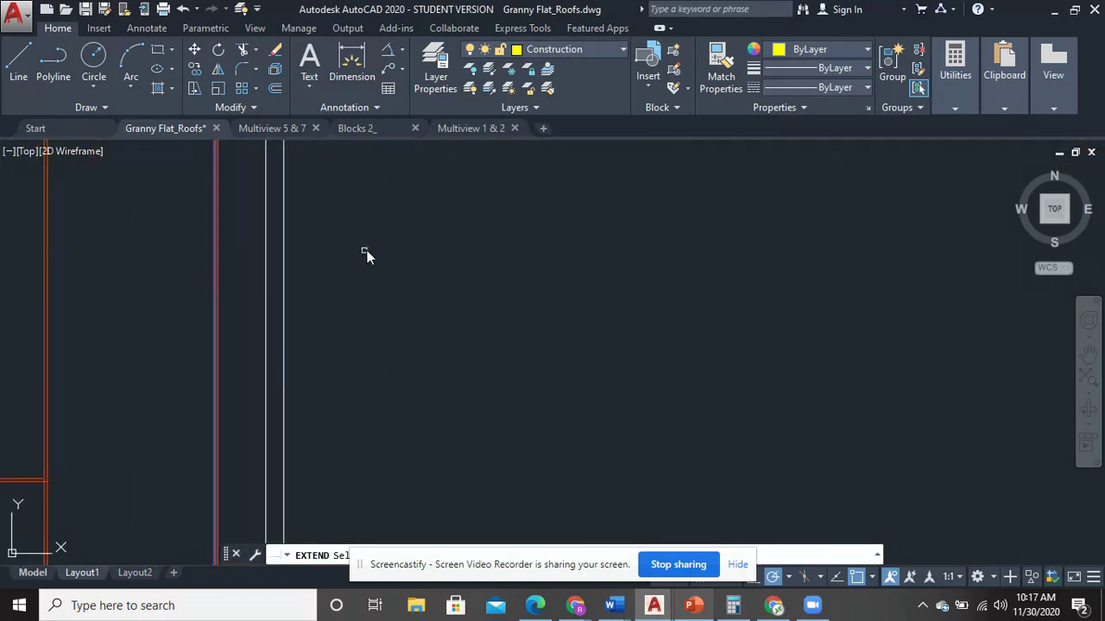
scroll(617, 293, "down", 5)
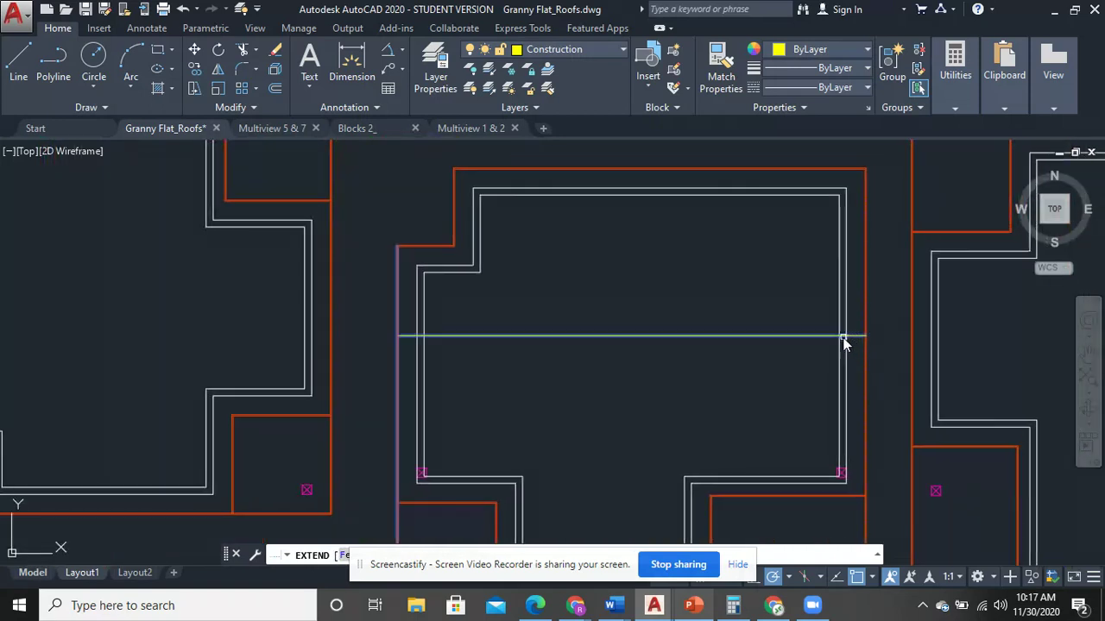
left_click(844, 342)
right_click(636, 381)
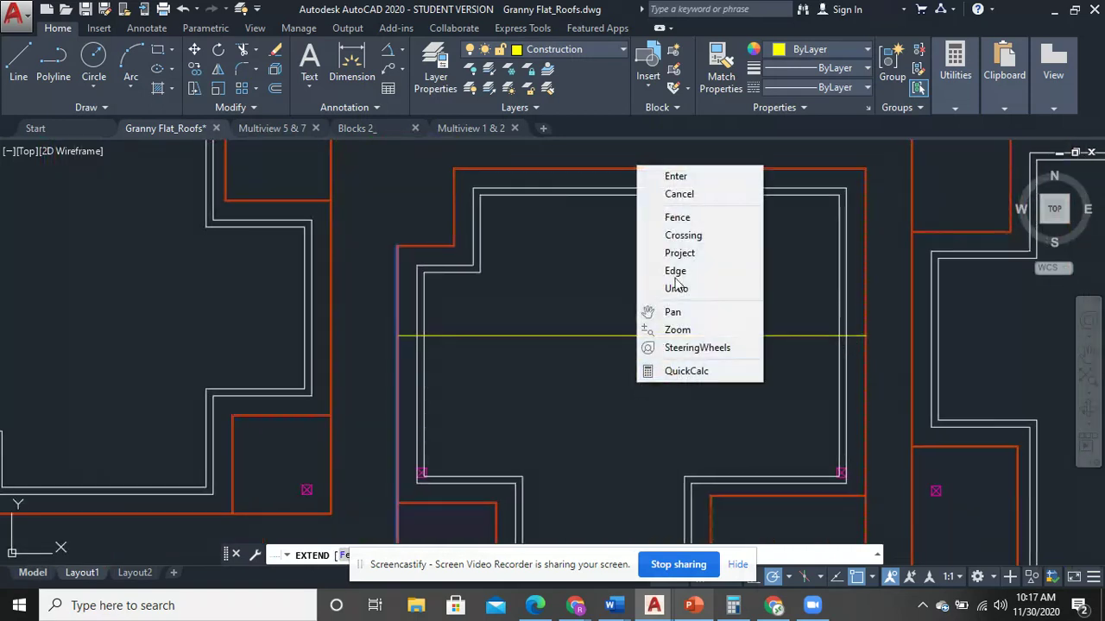
left_click(676, 176)
scroll(713, 363, "down", 3)
middle_click_drag(710, 394, 588, 251)
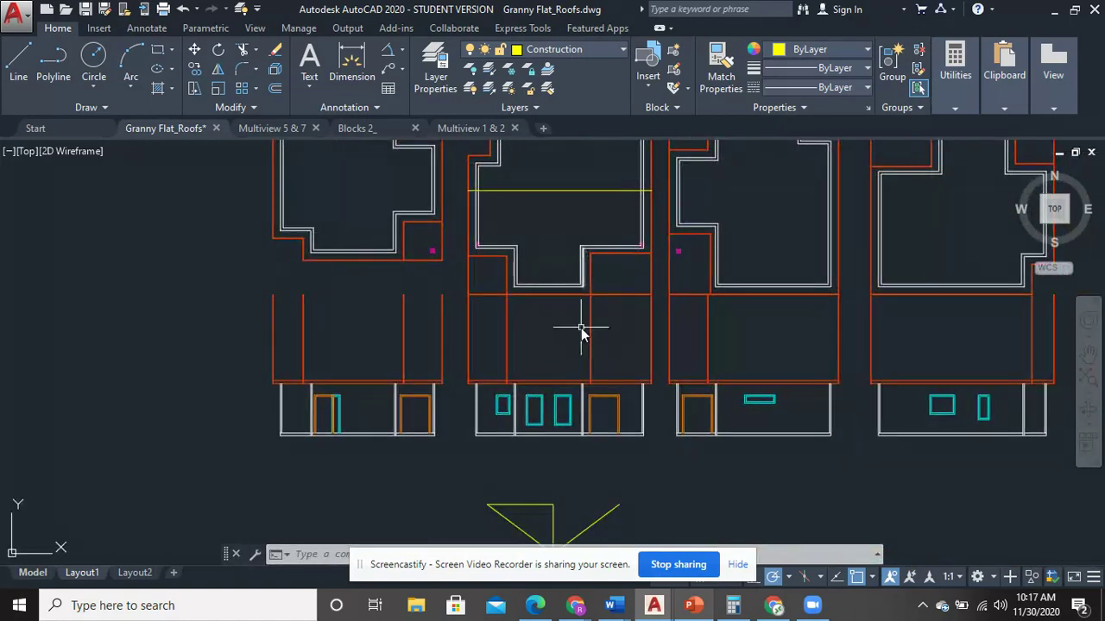
Copy the mirrored diagonal pitch line onto an eave corner of the second elevation
middle_click_drag(582, 451, 523, 349)
left_click(531, 422)
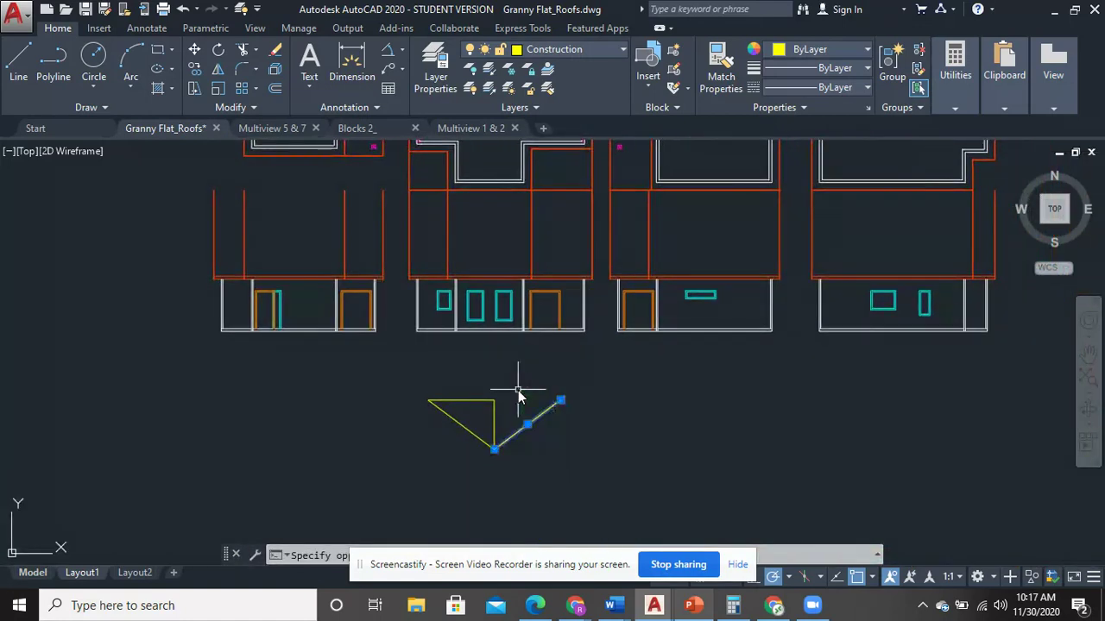
right_click(518, 388)
left_click(578, 329)
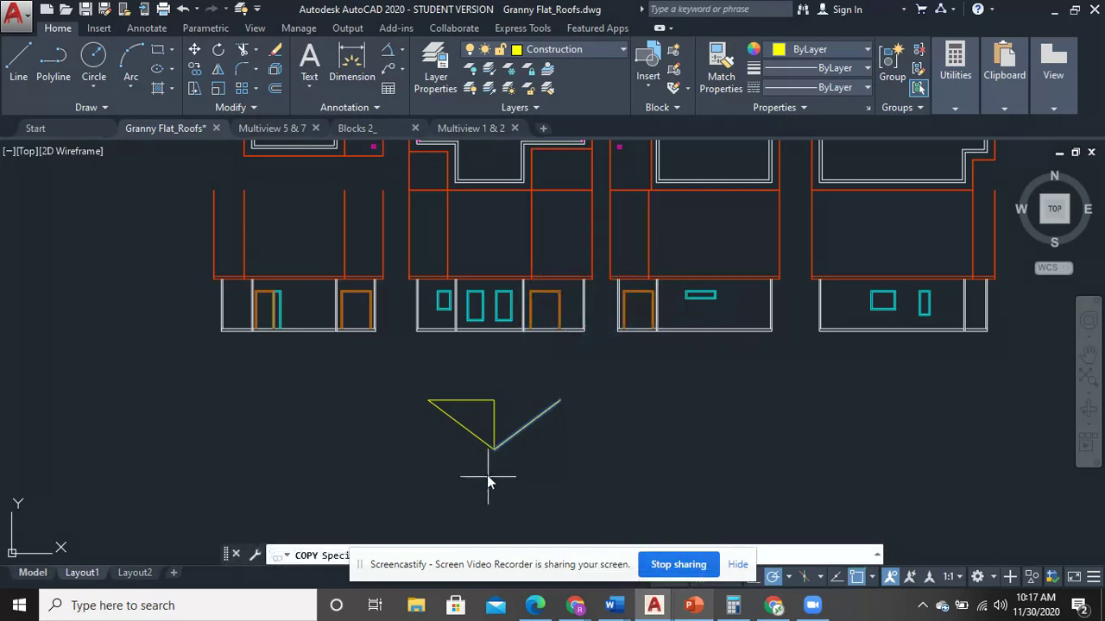
left_click(494, 448)
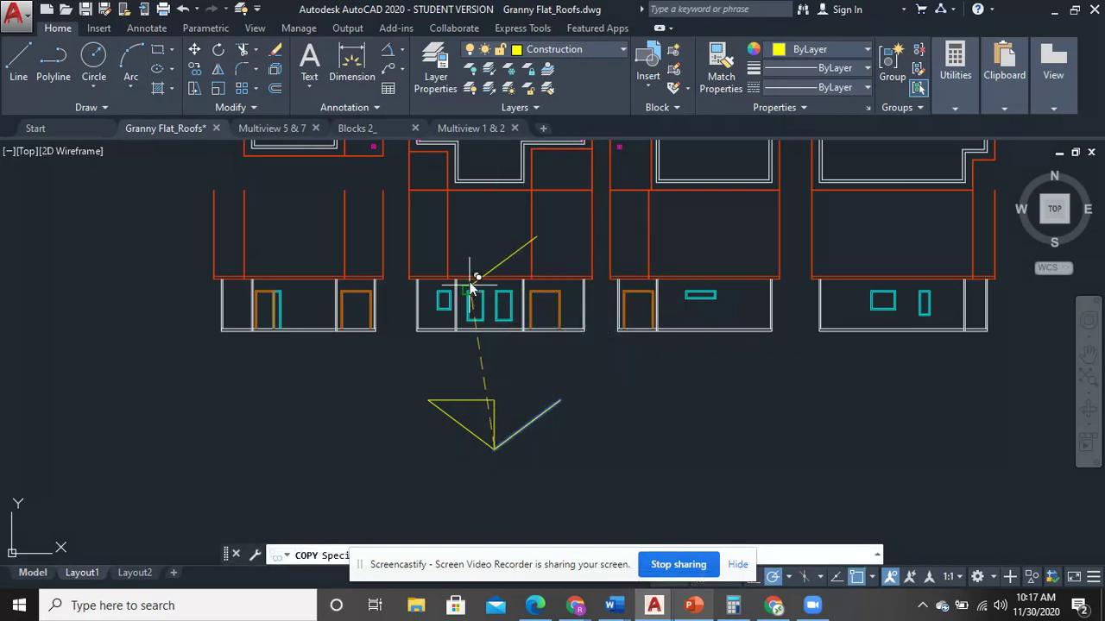
middle_click_drag(472, 288, 466, 457)
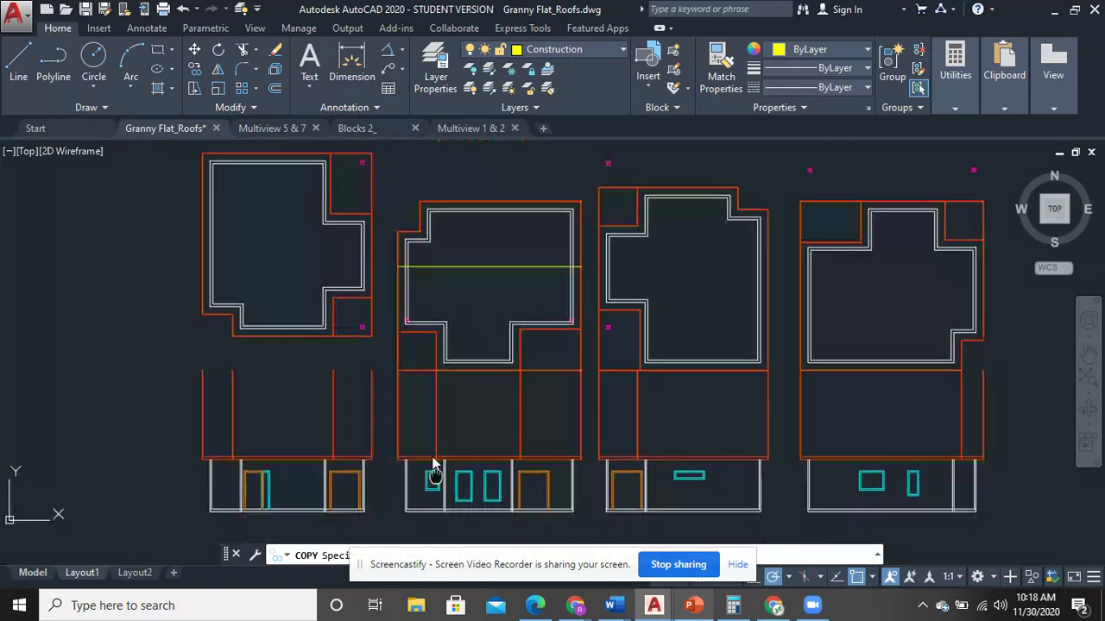
middle_click_drag(432, 463, 373, 332)
scroll(363, 259, "up", 4)
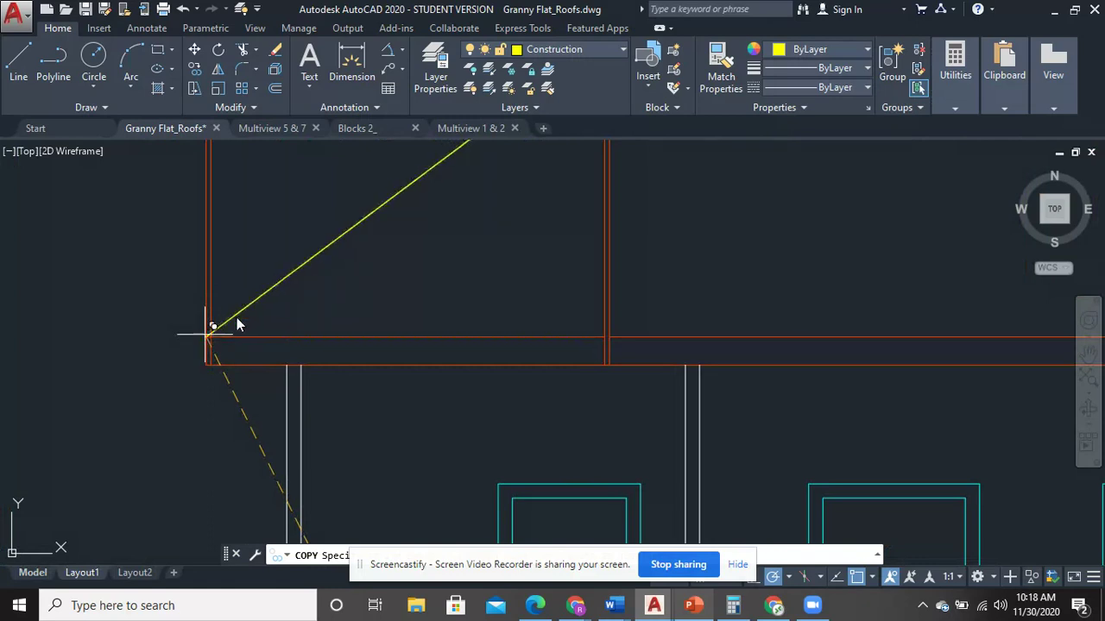
scroll(423, 280, "down", 3)
right_click(604, 217)
left_click(636, 230)
scroll(633, 233, "down", 4)
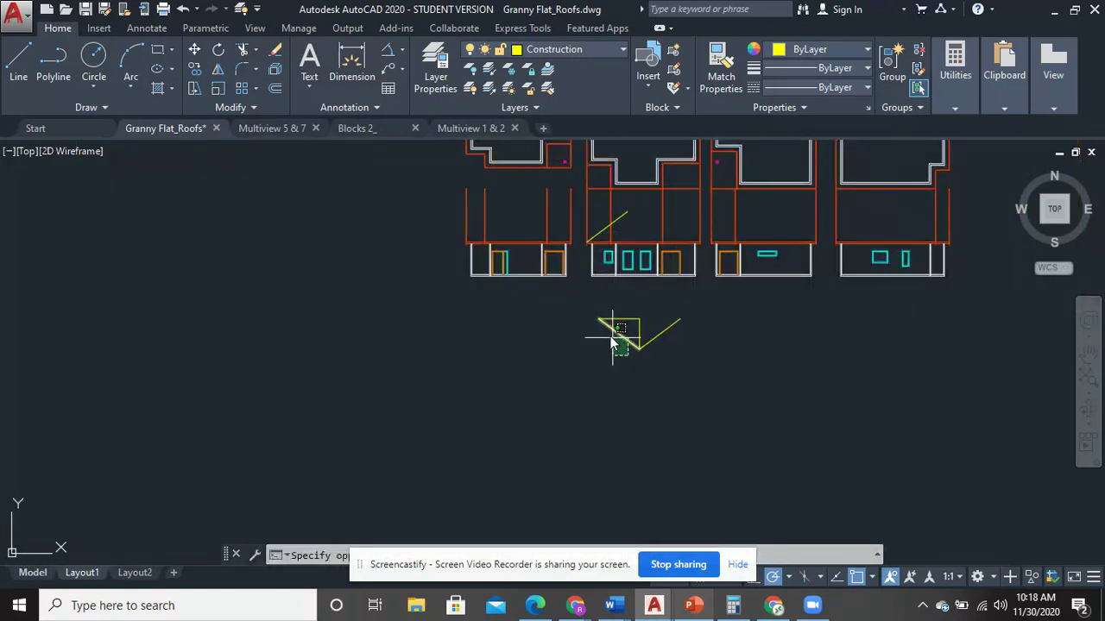
Copy the other pitch line onto the opposite eave corner, forming the gable
right_click(605, 321)
left_click(649, 329)
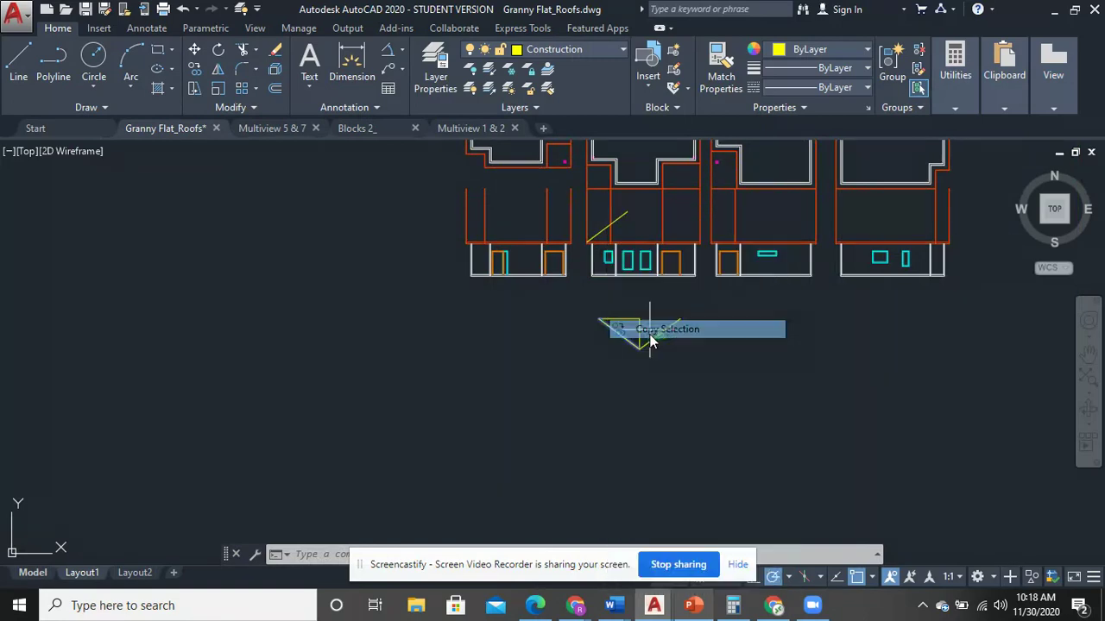
left_click(661, 322)
scroll(635, 246, "up", 4)
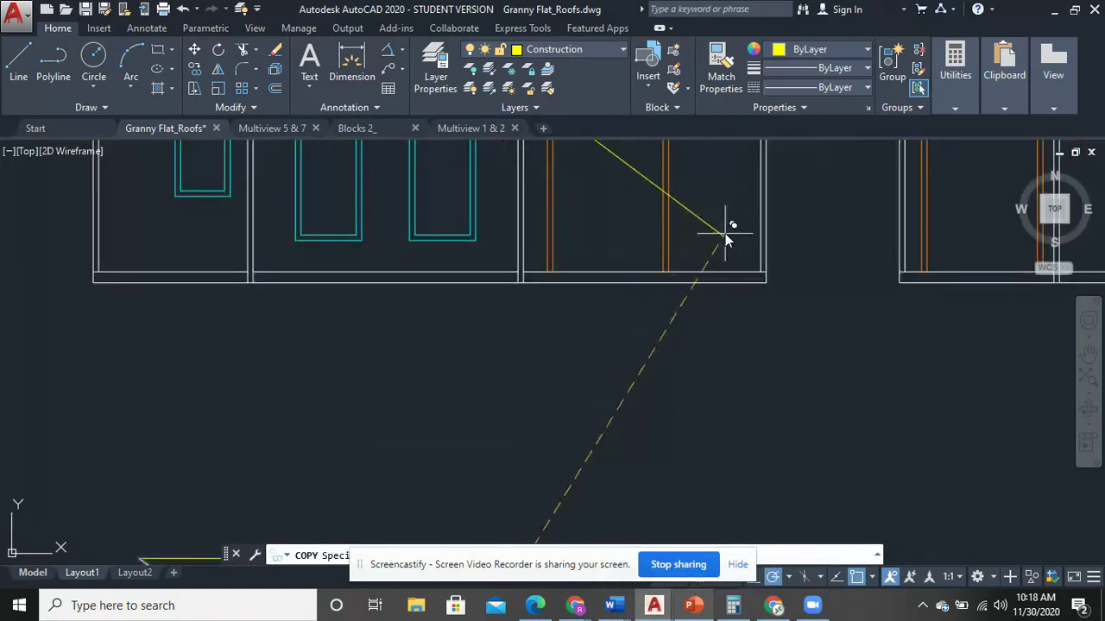
scroll(725, 240, "up", 5)
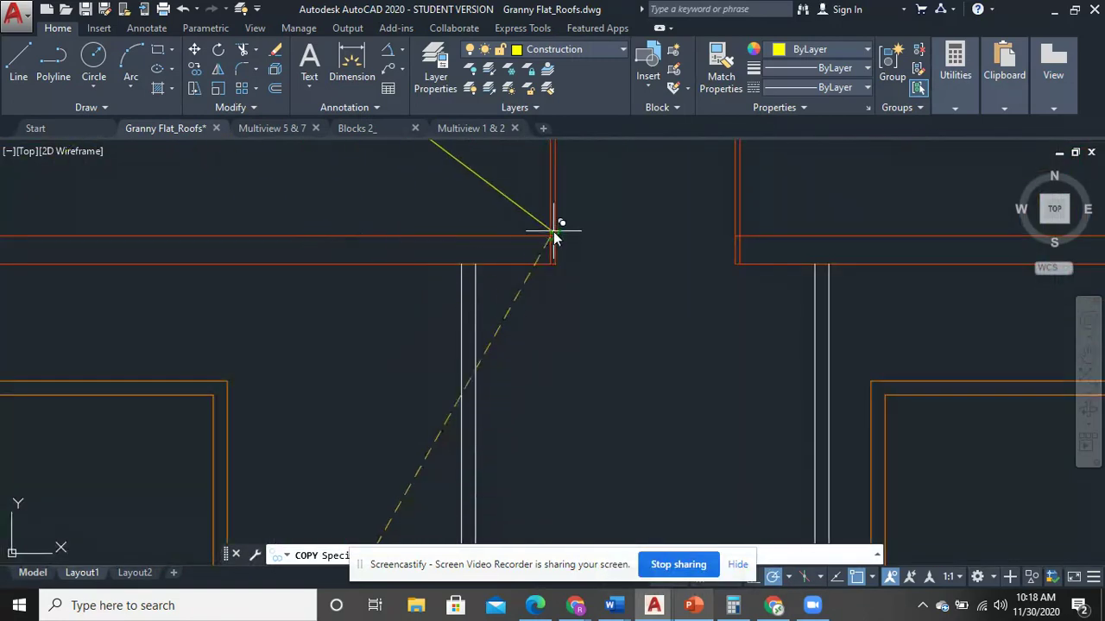
scroll(609, 250, "down", 3)
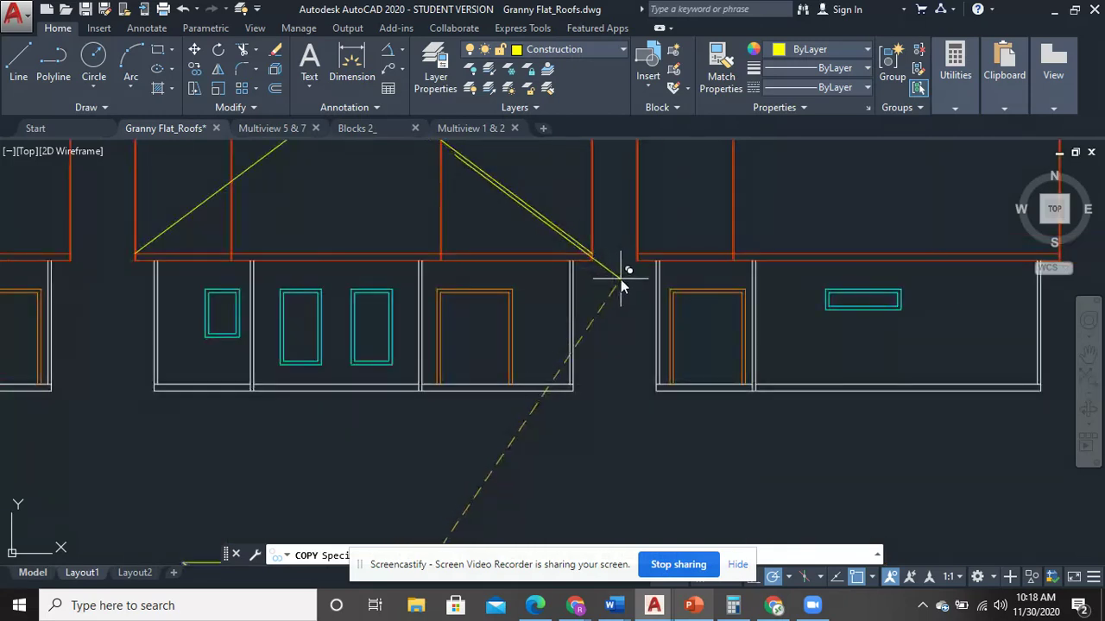
scroll(626, 311, "down", 2)
right_click(637, 341)
left_click(669, 346)
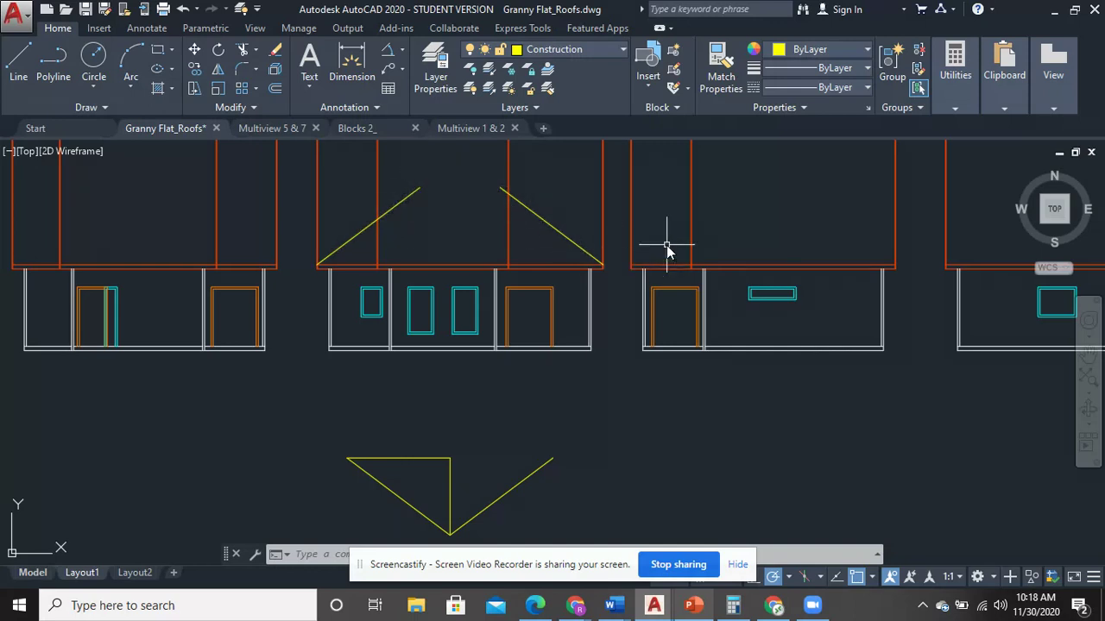
mouse_move(667, 248)
middle_mouse_down()
mouse_move(647, 266)
mouse_move(624, 267)
mouse_move(611, 492)
middle_mouse_up()
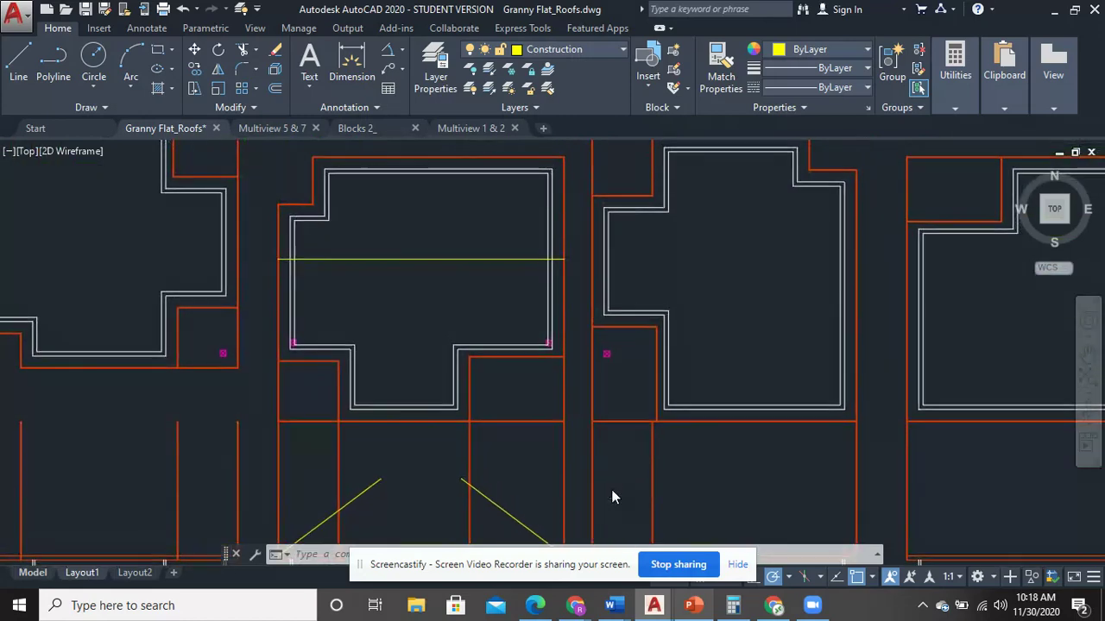
left_click(547, 282)
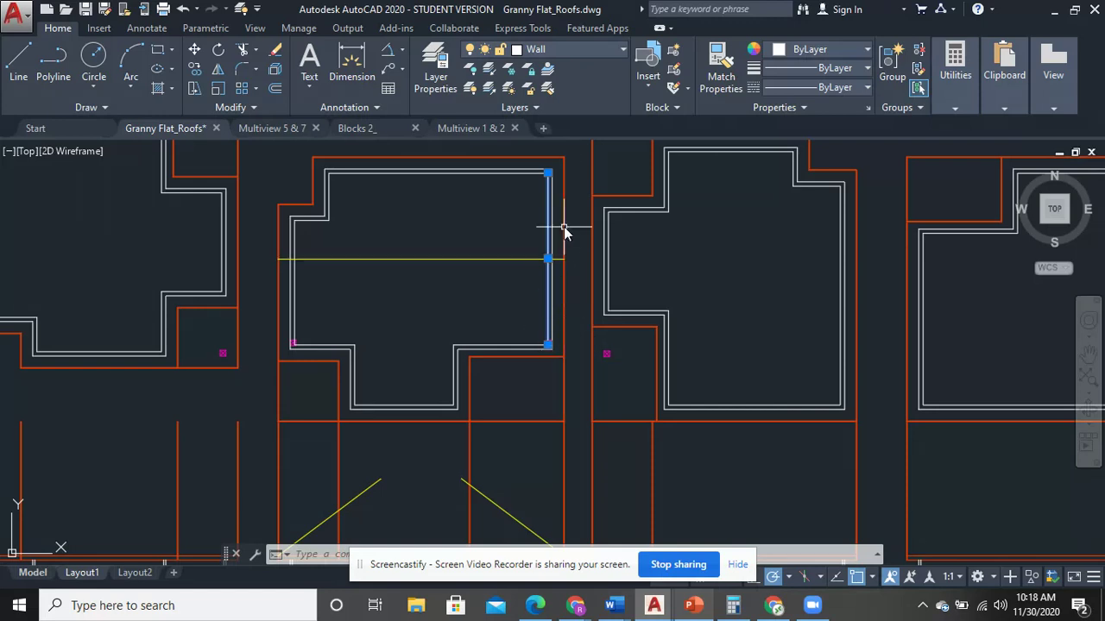
key("Escape")
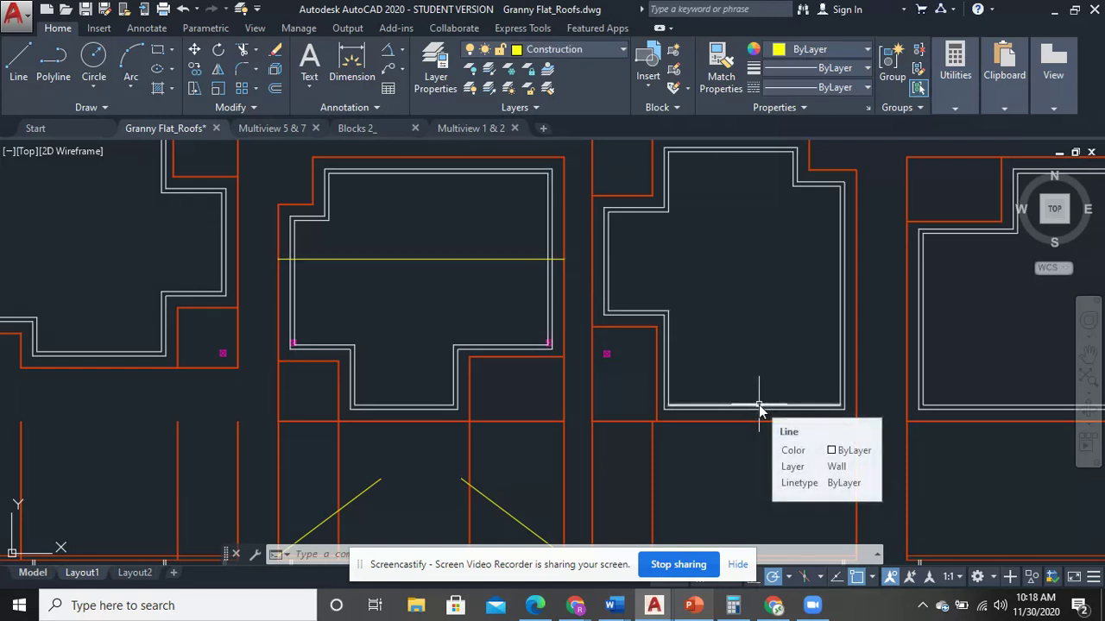
mouse_move(757, 412)
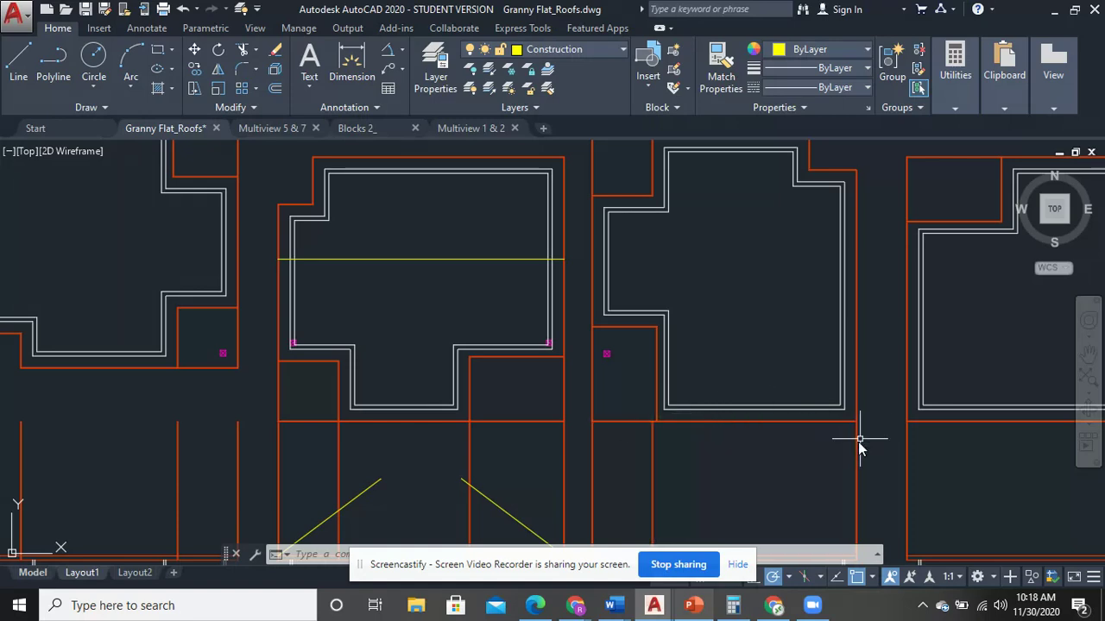
middle_click_drag(784, 505, 719, 304)
Copy the sketch's diagonal pitch line onto an eave corner of the third elevation
scroll(666, 337, "up", 5)
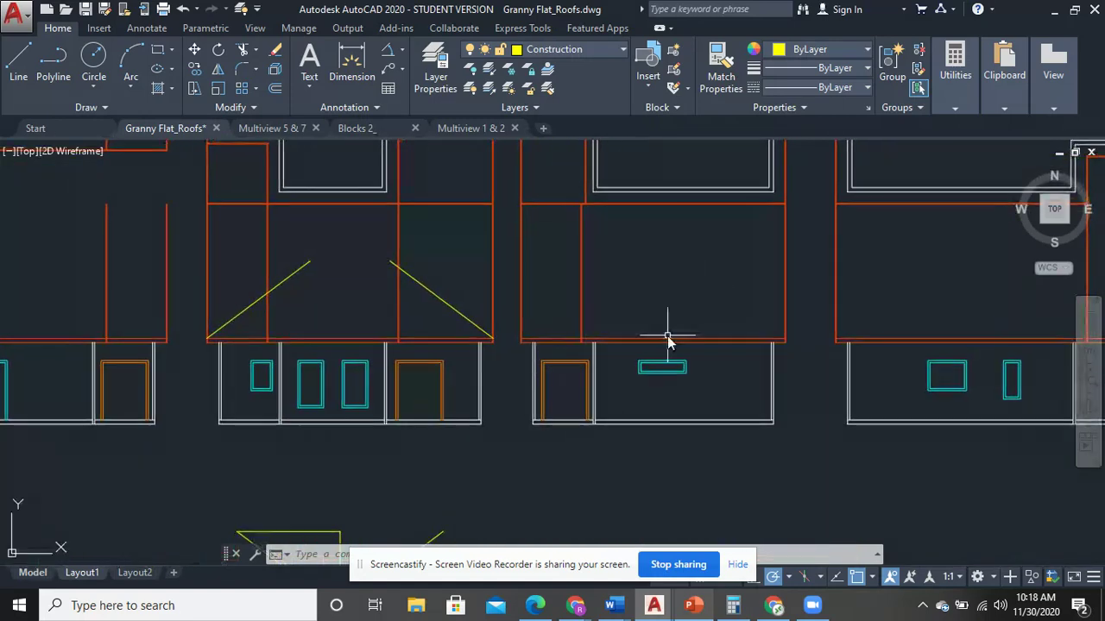
middle_click_drag(587, 394, 636, 177)
scroll(537, 357, "down", 5)
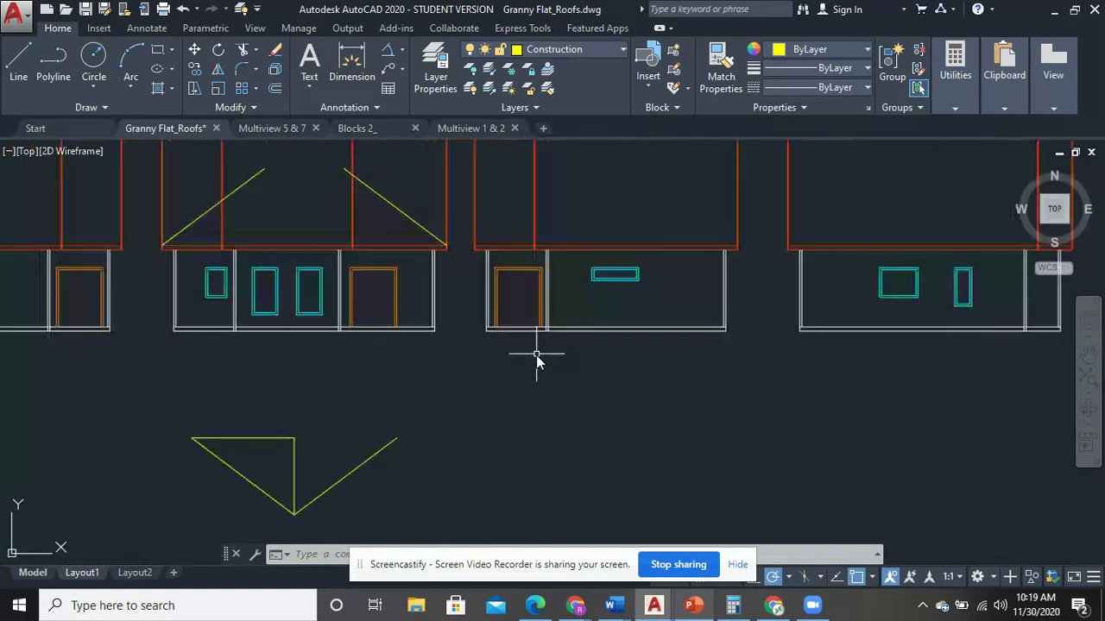
left_click(416, 431)
right_click(403, 414)
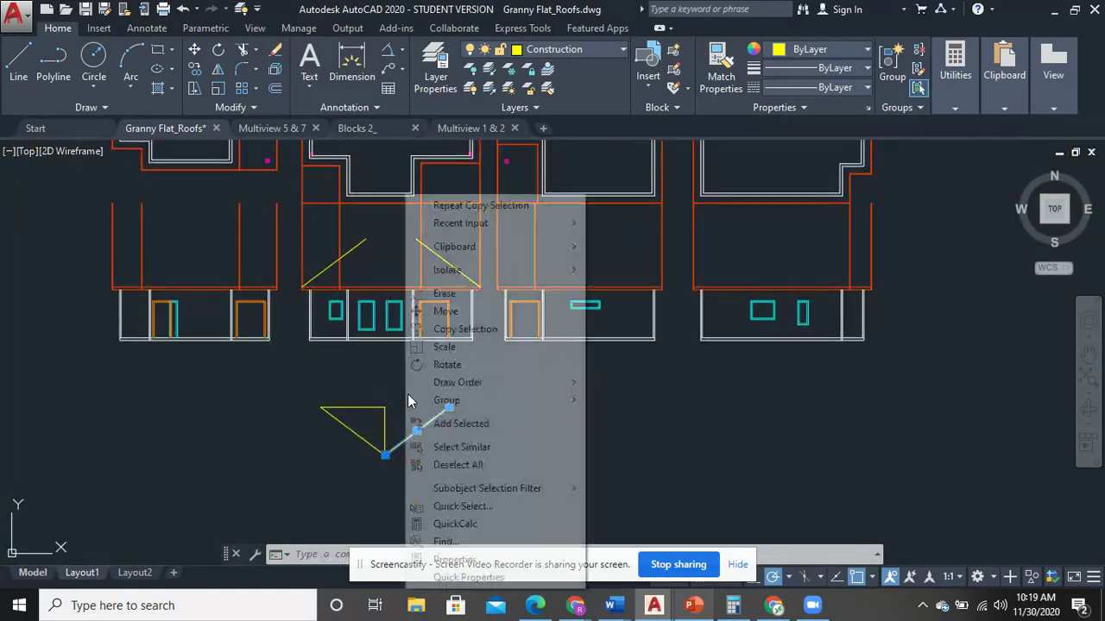
left_click(502, 336)
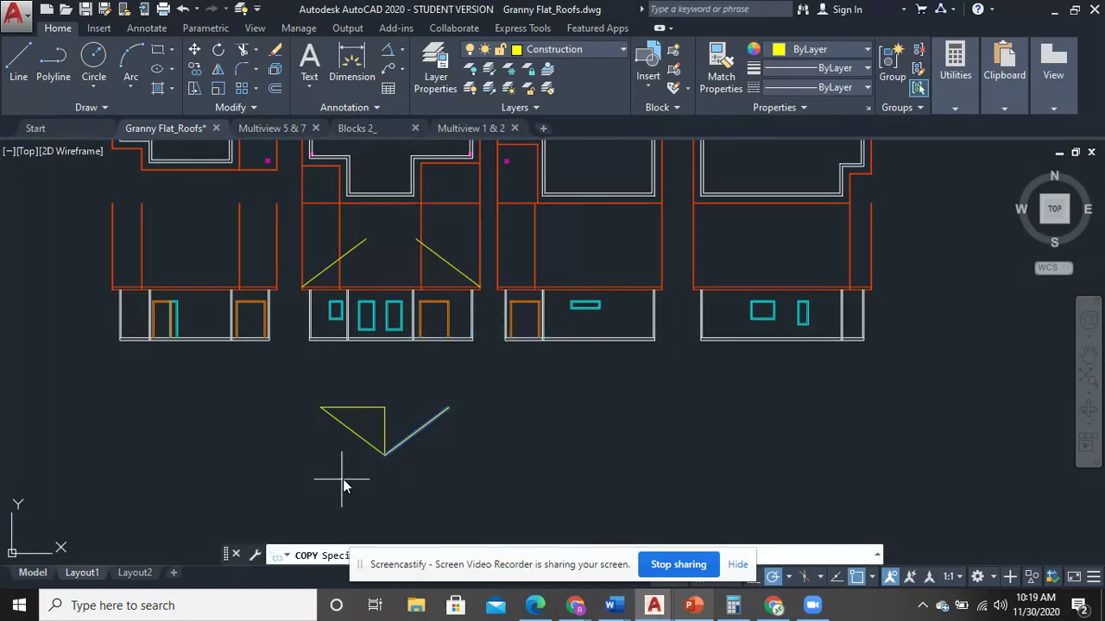
scroll(506, 284, "up", 8)
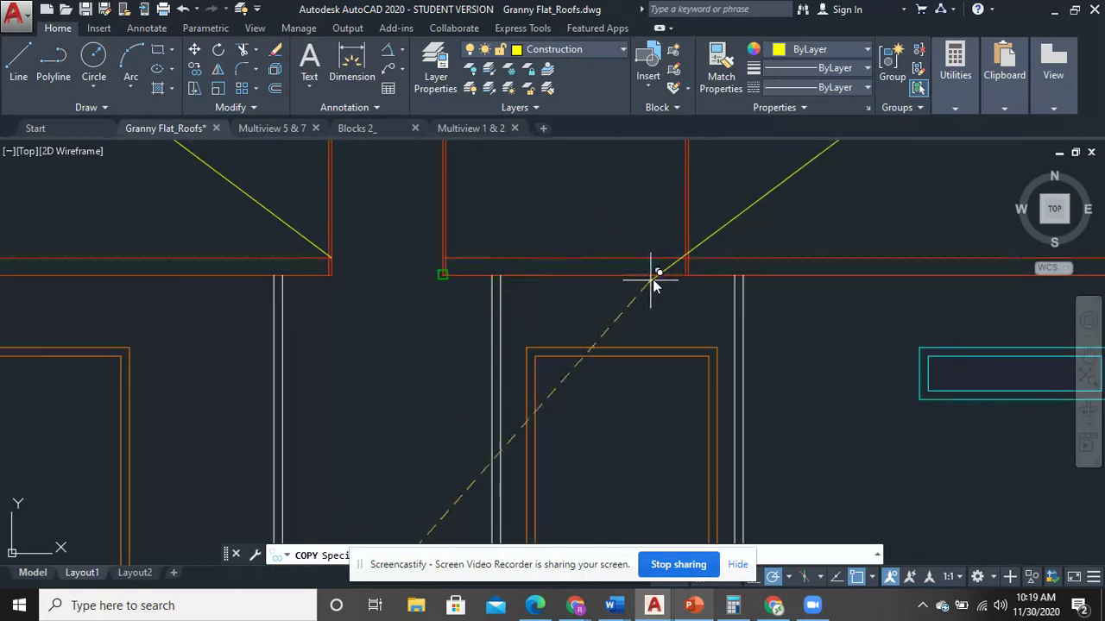
mouse_move(717, 239)
middle_mouse_down()
mouse_move(479, 308)
mouse_move(407, 296)
middle_mouse_up()
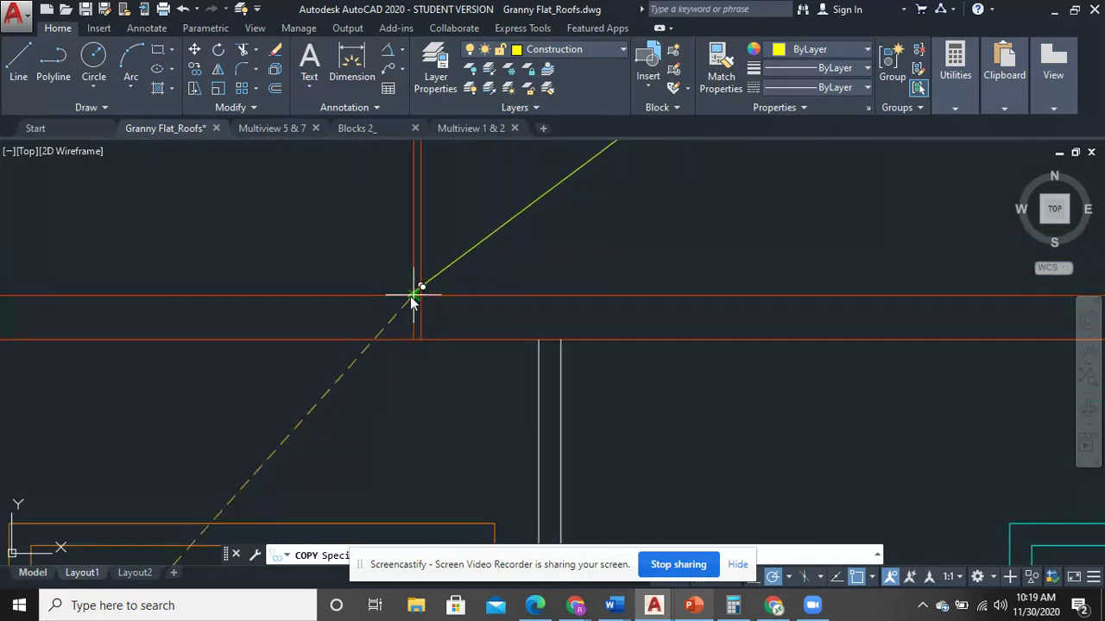
scroll(477, 299, "down", 2)
scroll(479, 299, "down", 2)
right_click(567, 276)
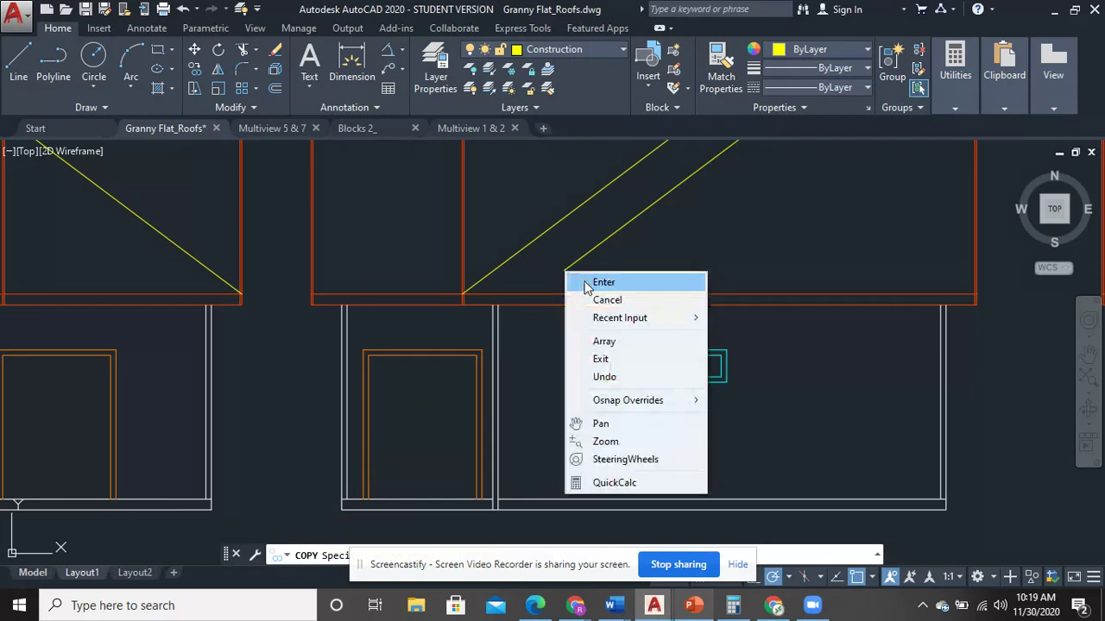
left_click(596, 281)
scroll(579, 296, "down", 3)
Copy the left diagonal line to the right eave corner so both lines cross at a peak
left_click(389, 447)
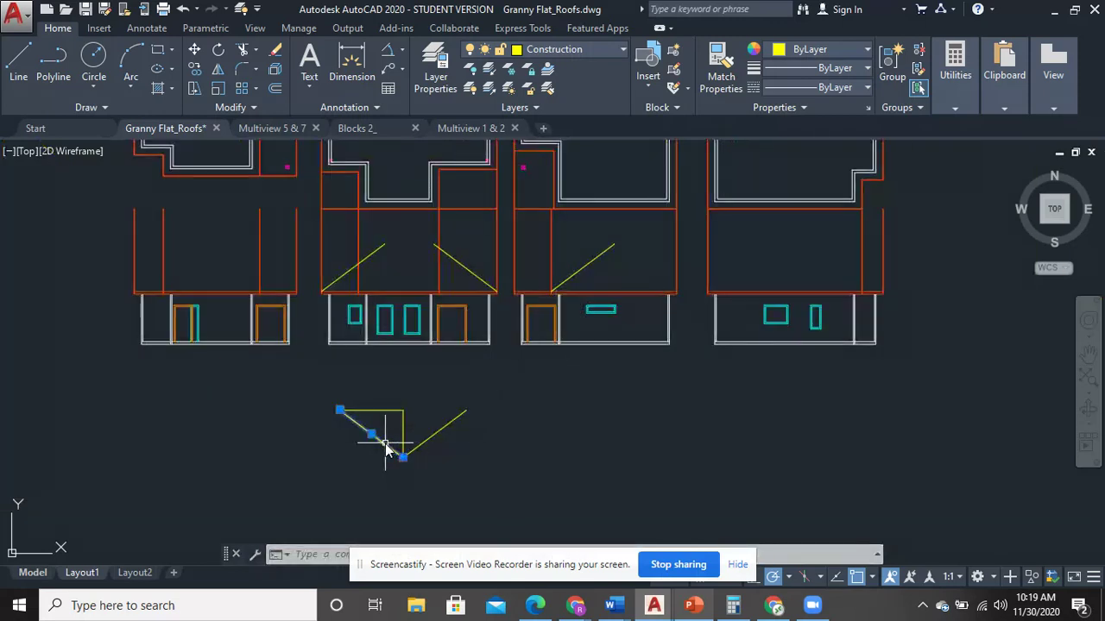
right_click(469, 312)
left_click(522, 329)
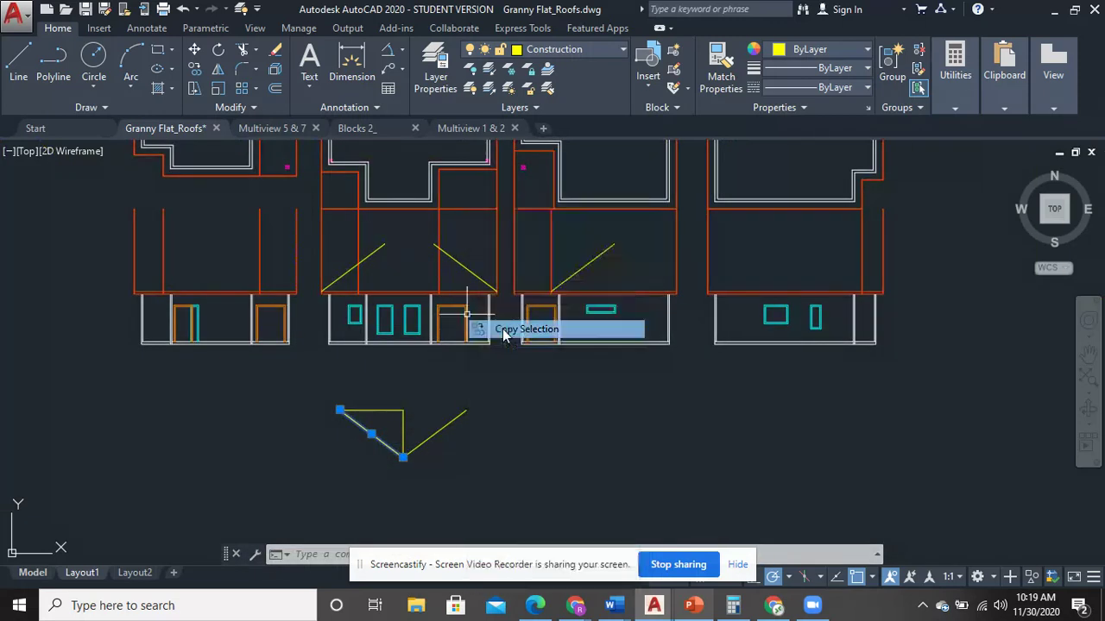
left_click(401, 458)
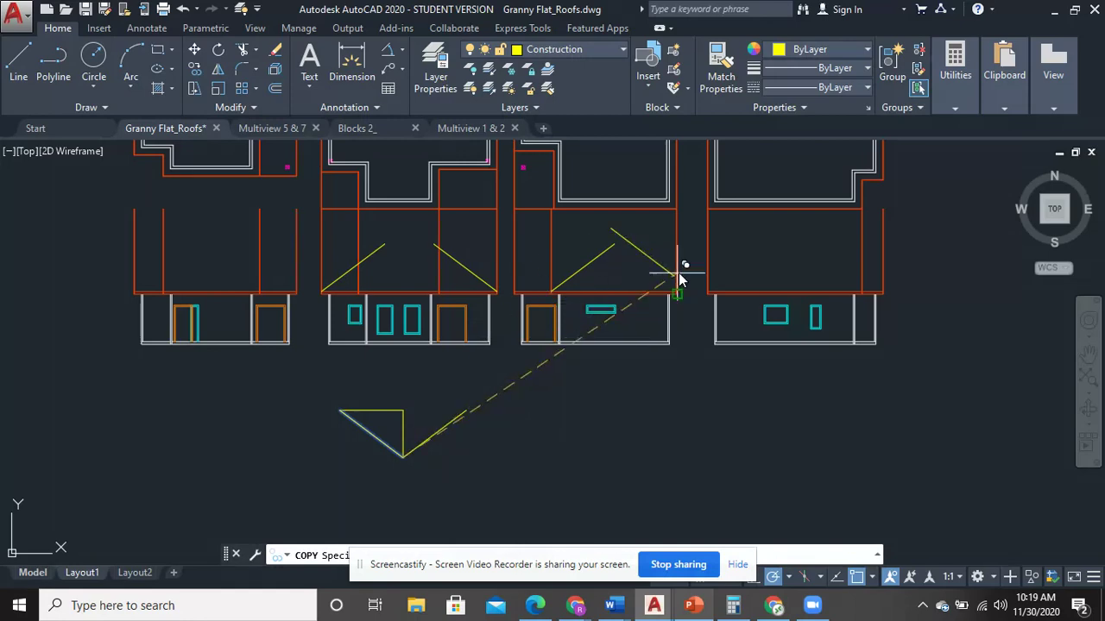
scroll(678, 285, "up", 5)
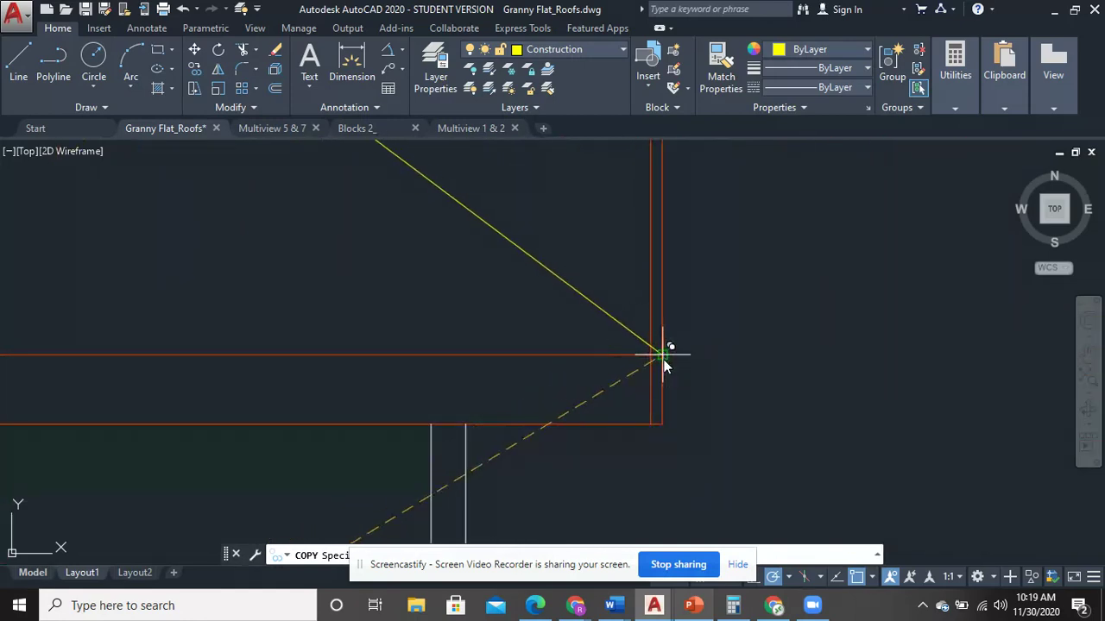
left_click(663, 354)
scroll(683, 356, "down", 5)
right_click(738, 284)
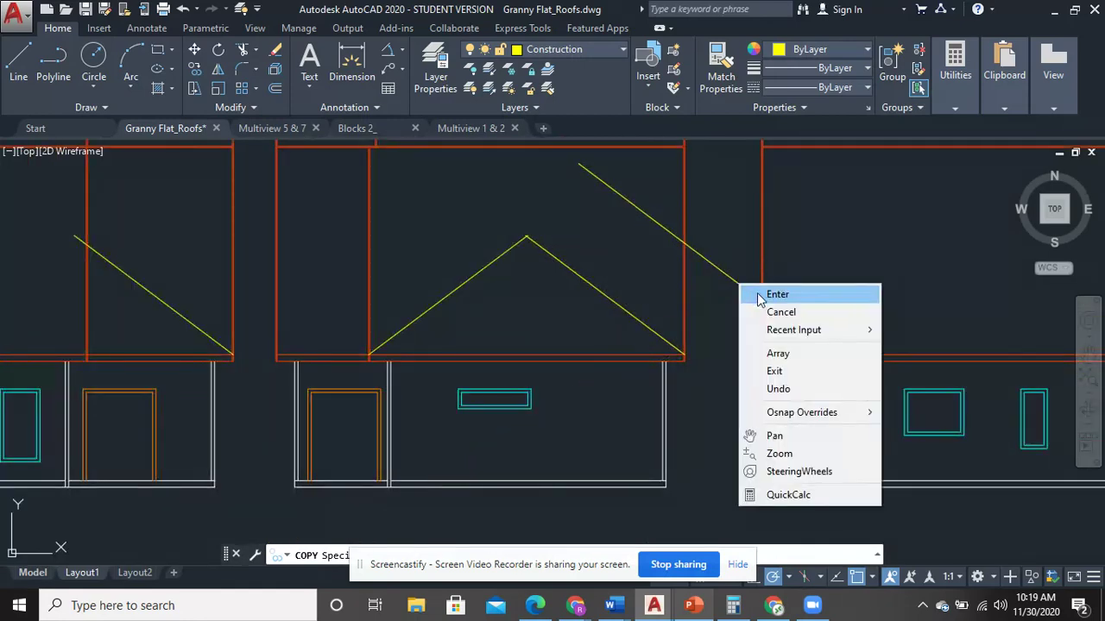
left_click(764, 294)
scroll(557, 272, "up", 5)
middle_click_drag(541, 254, 762, 463)
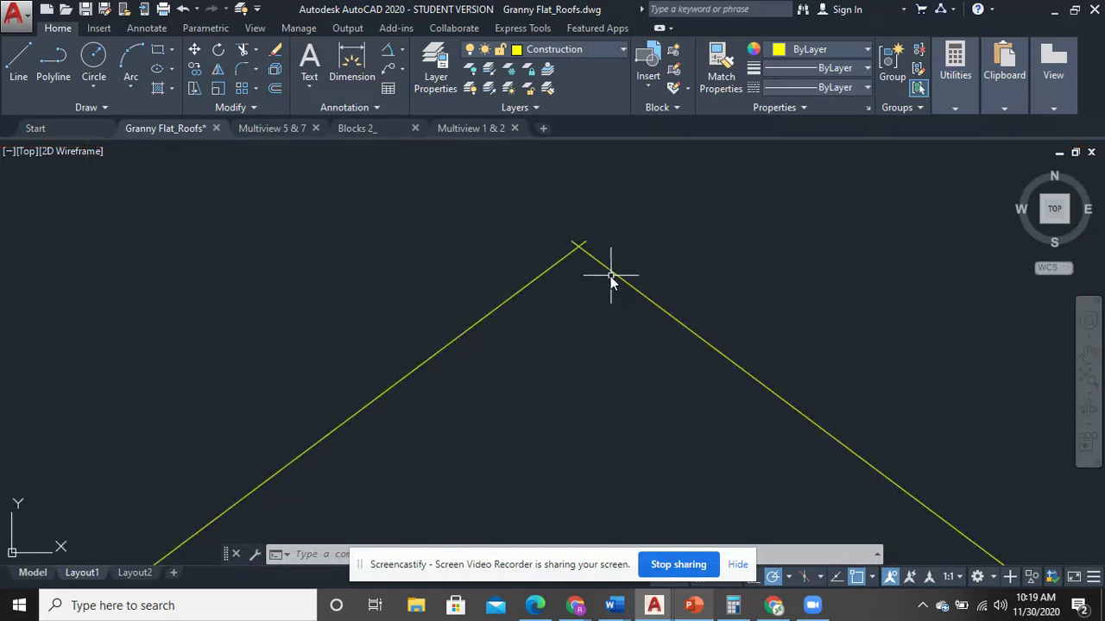
Trim the crossing pitch-line ends above the third elevation's apex with a TR fence
type("tr")
key("Return")
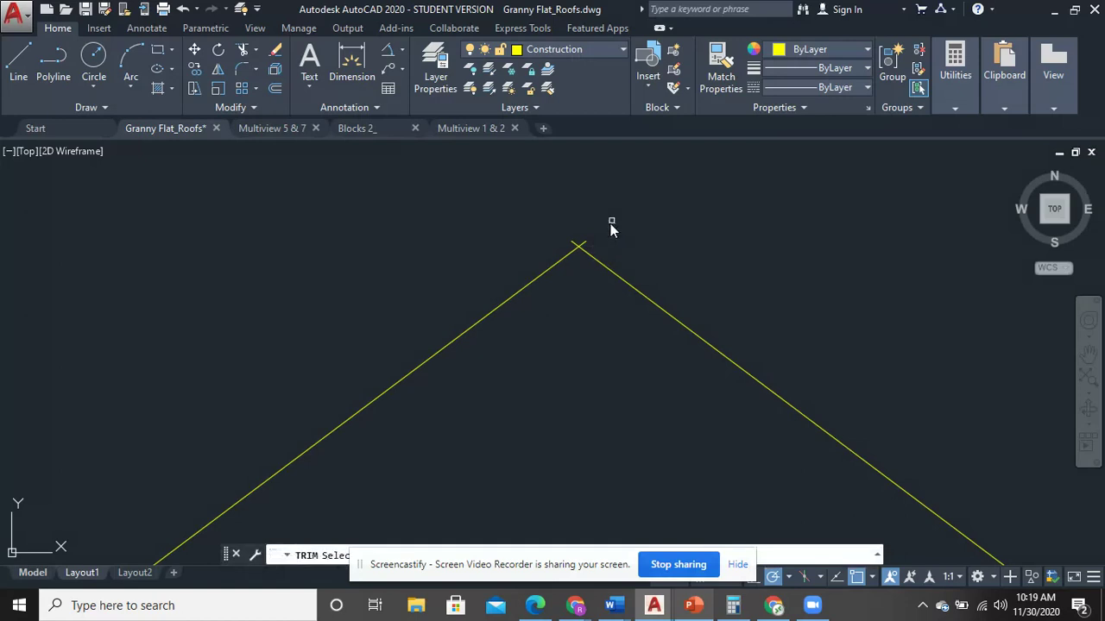
scroll(596, 243, "up", 5)
left_click(585, 250)
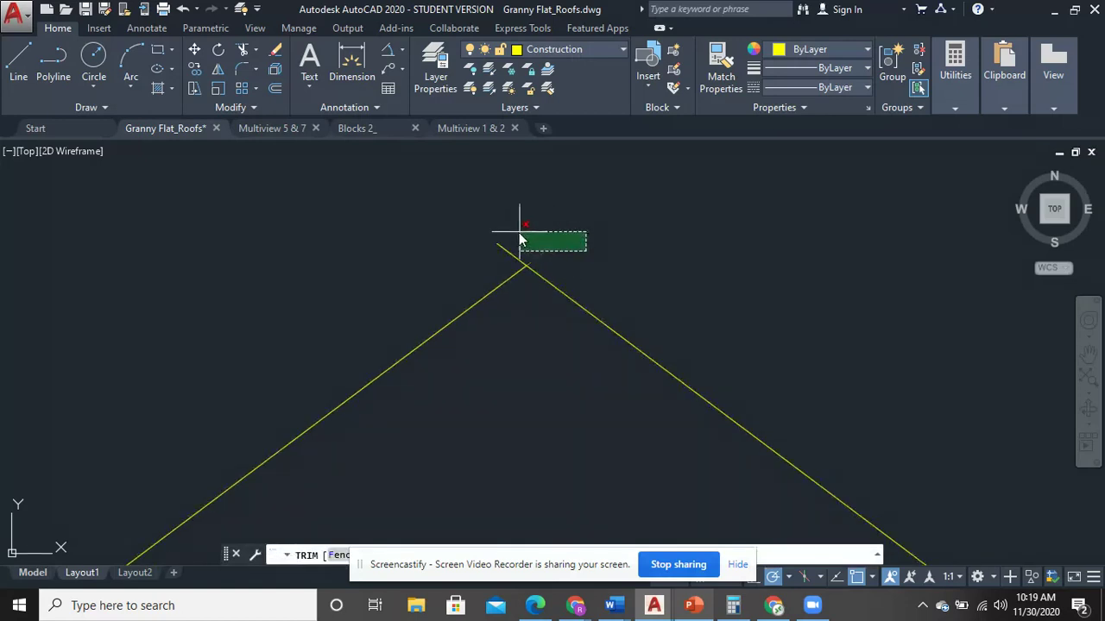
left_click(431, 221)
right_click(433, 221)
left_click(467, 228)
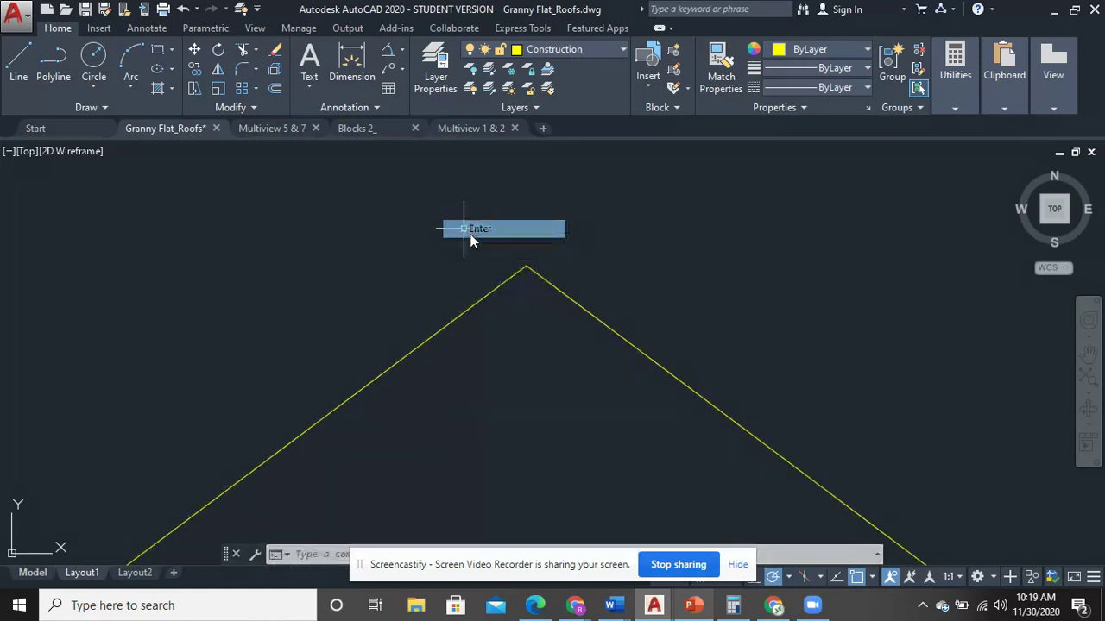
scroll(603, 271, "down", 5)
scroll(602, 271, "down", 6)
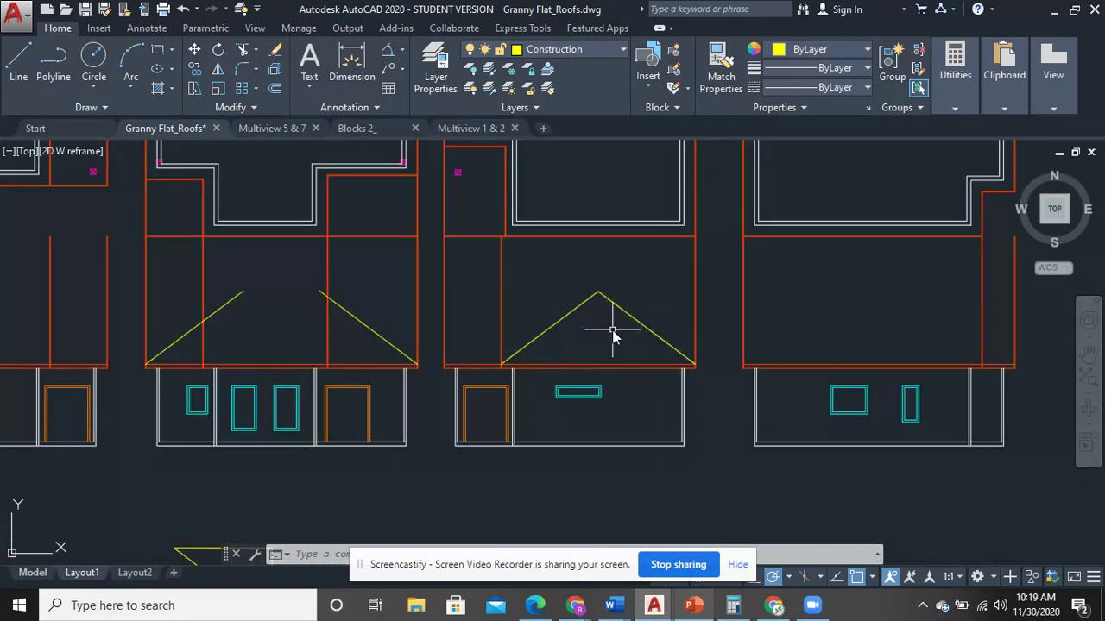
Draw a horizontal line from the gable apex leftward across the left elevation
left_click(19, 60)
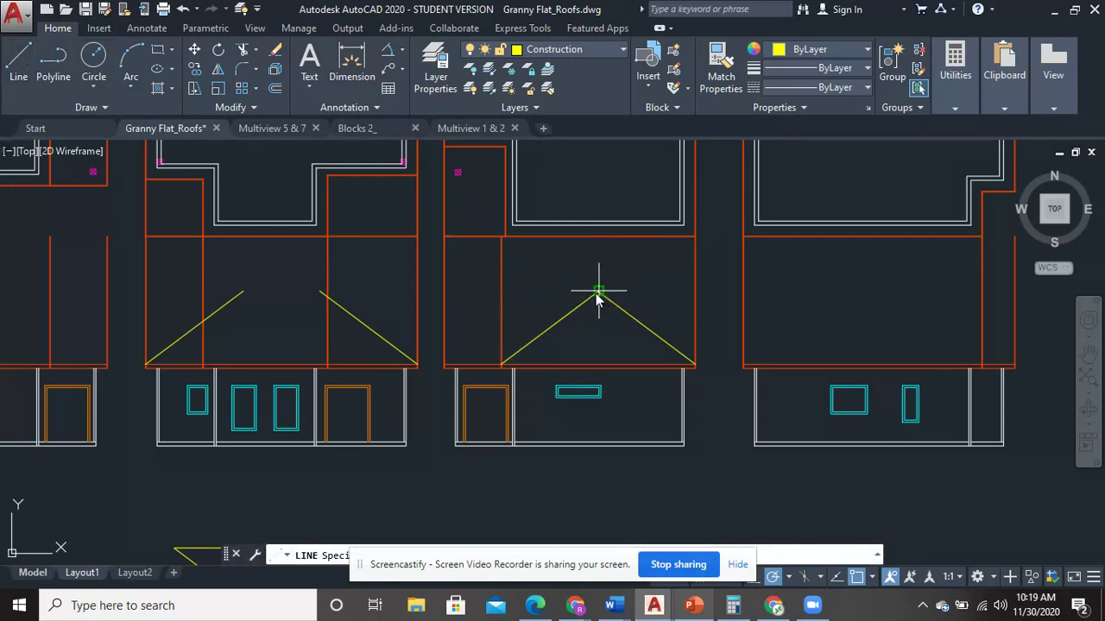
left_click(597, 294)
scroll(427, 298, "down", 2)
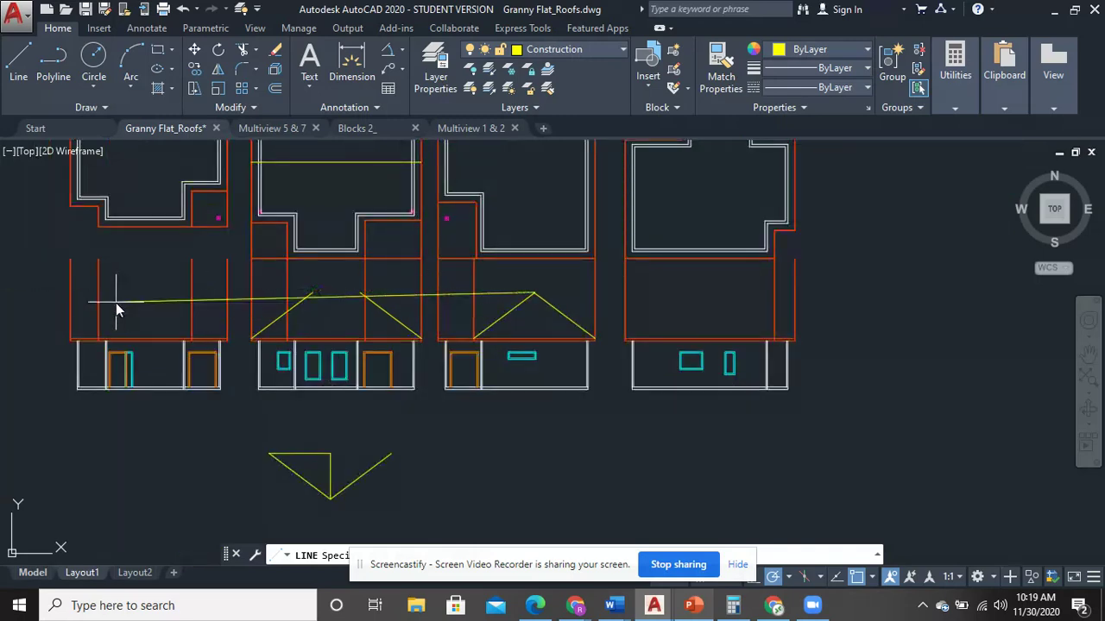
left_click(52, 293)
right_click(130, 251)
left_click(152, 251)
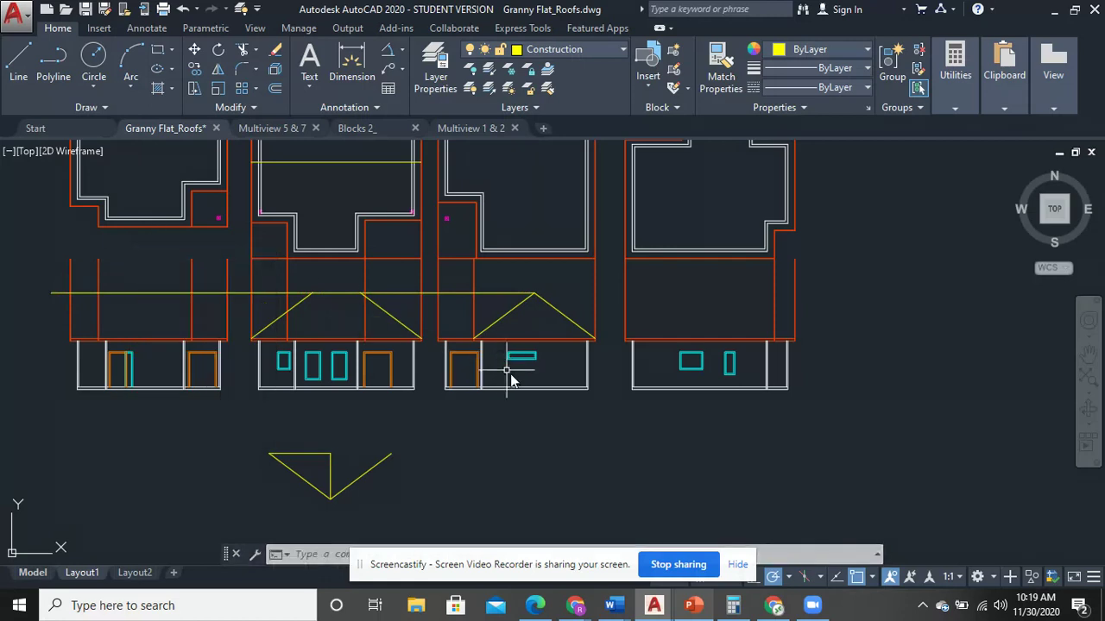
Extend the yellow horizontal line right to the fourth elevation's outer wall line
type("ex")
key("Return")
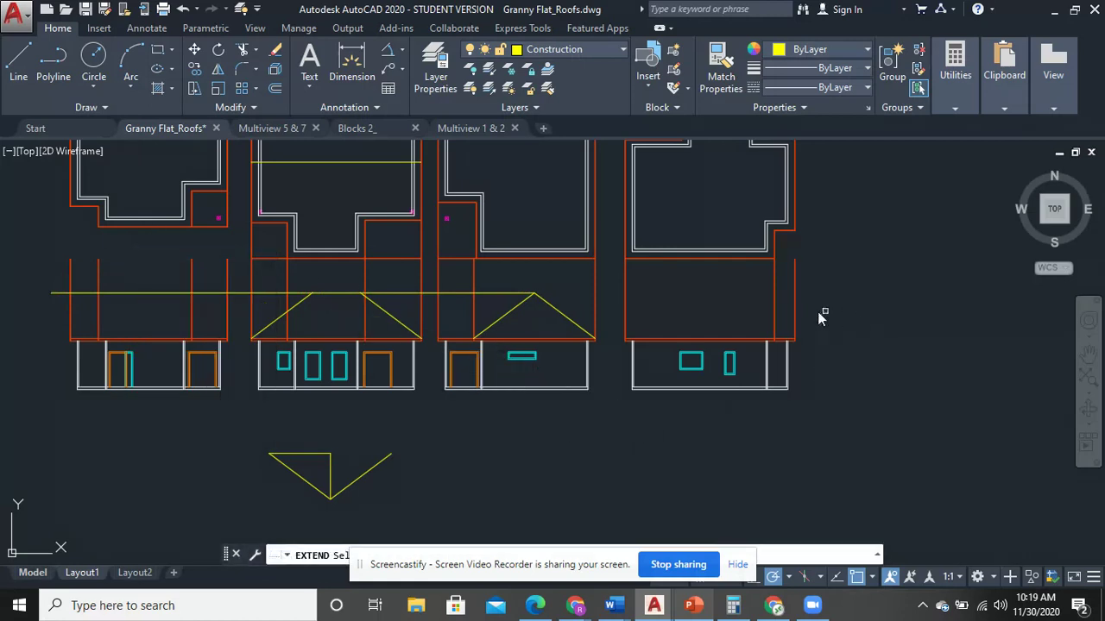
scroll(816, 311, "up", 8)
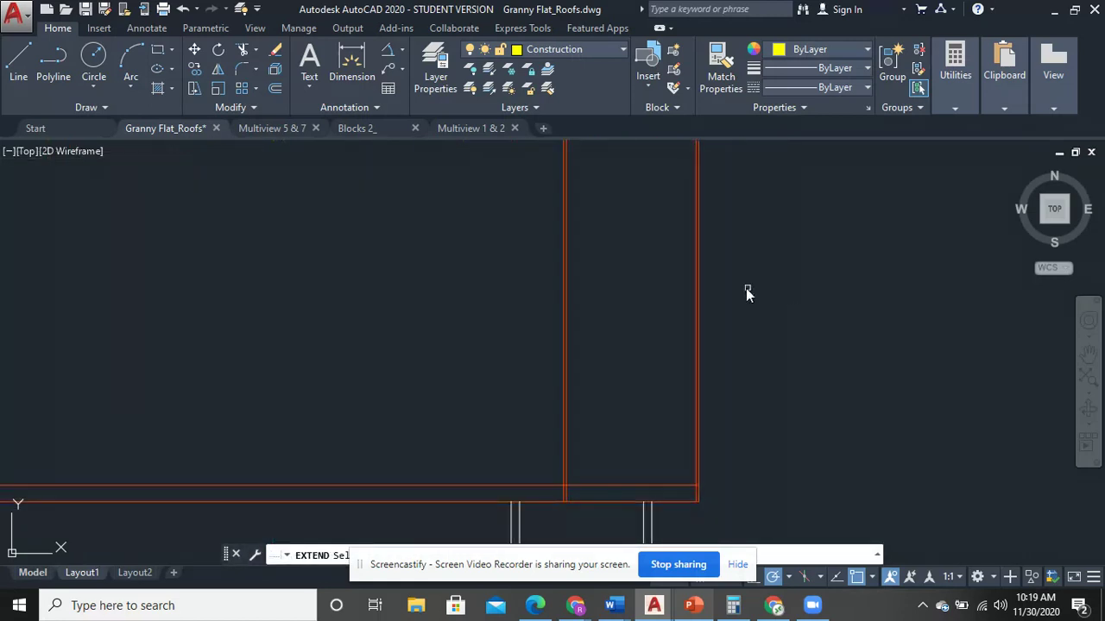
left_click(697, 268)
key("Return")
scroll(722, 273, "down", 8)
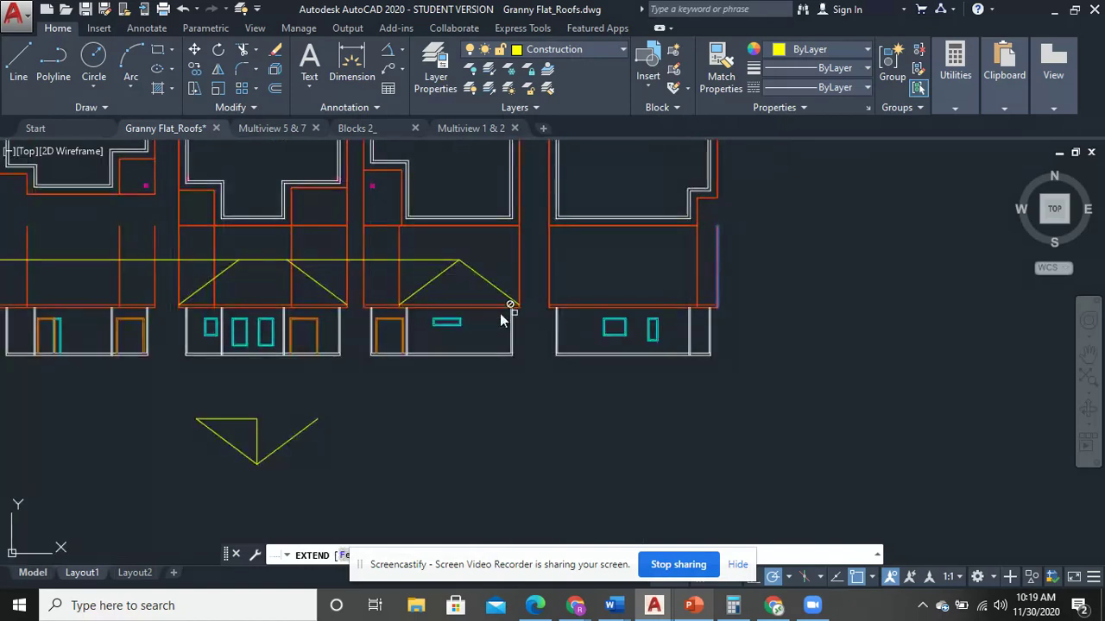
left_click(450, 259)
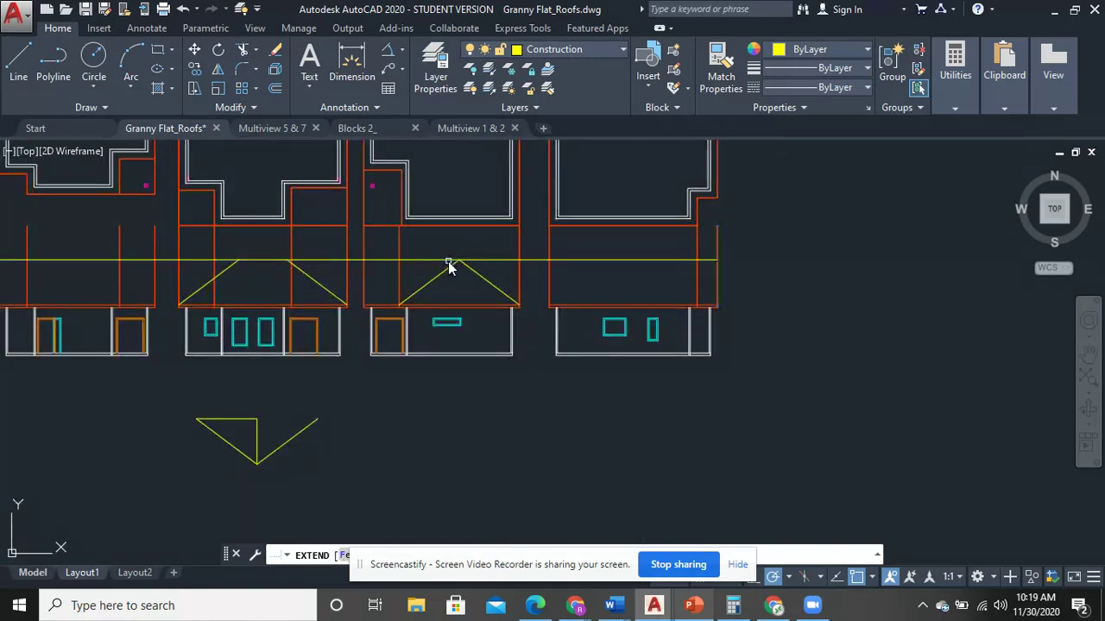
right_click(806, 296)
left_click(807, 303)
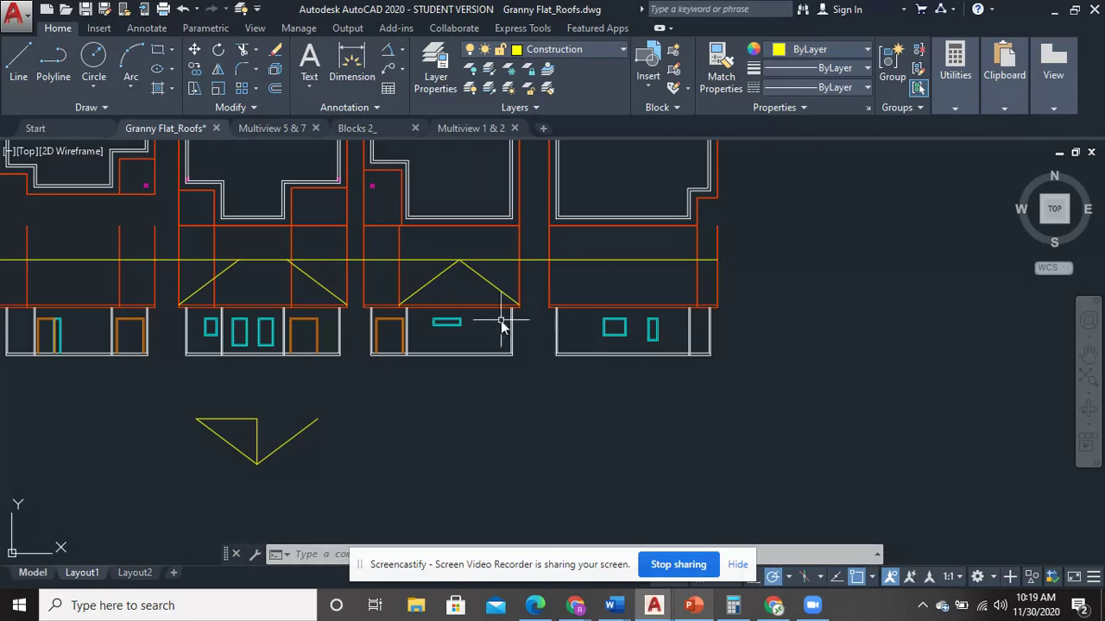
middle_click_drag(501, 320, 850, 401)
Trim the second elevation's diagonal pitch-line stubs back to the yellow horizontal line
scroll(858, 429, "up", 8)
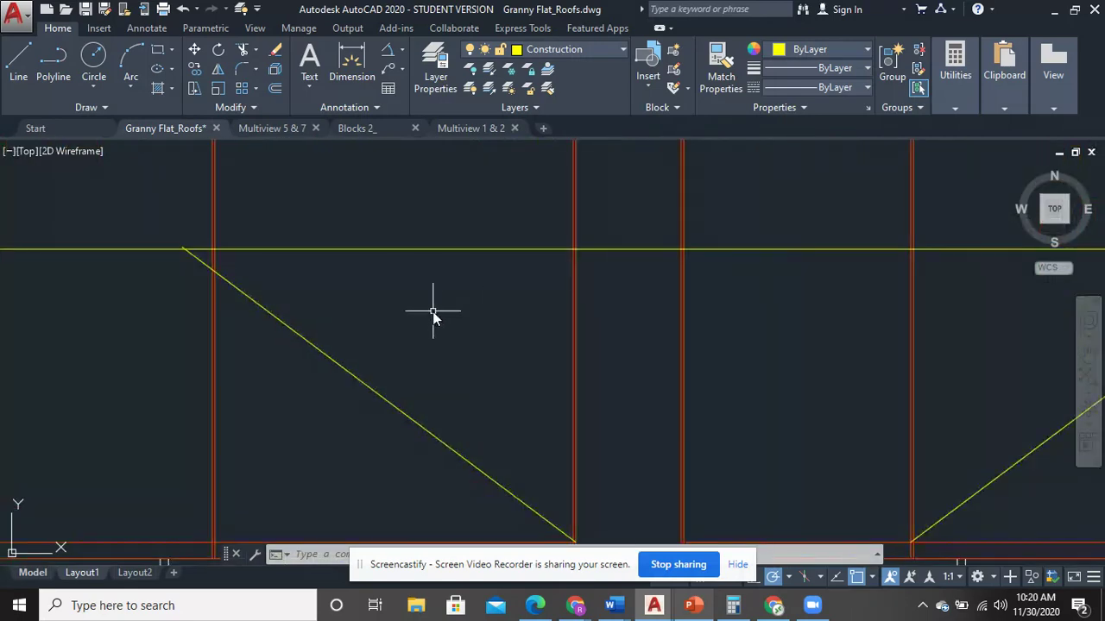
scroll(423, 314, "down", 4)
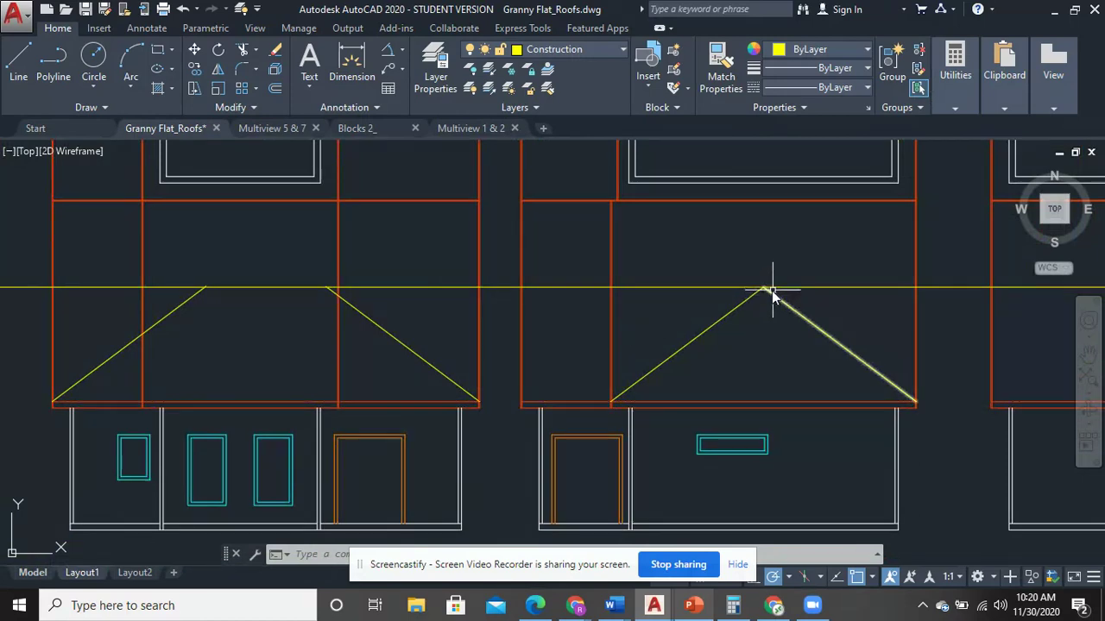
scroll(332, 289, "up", 5)
type("tr")
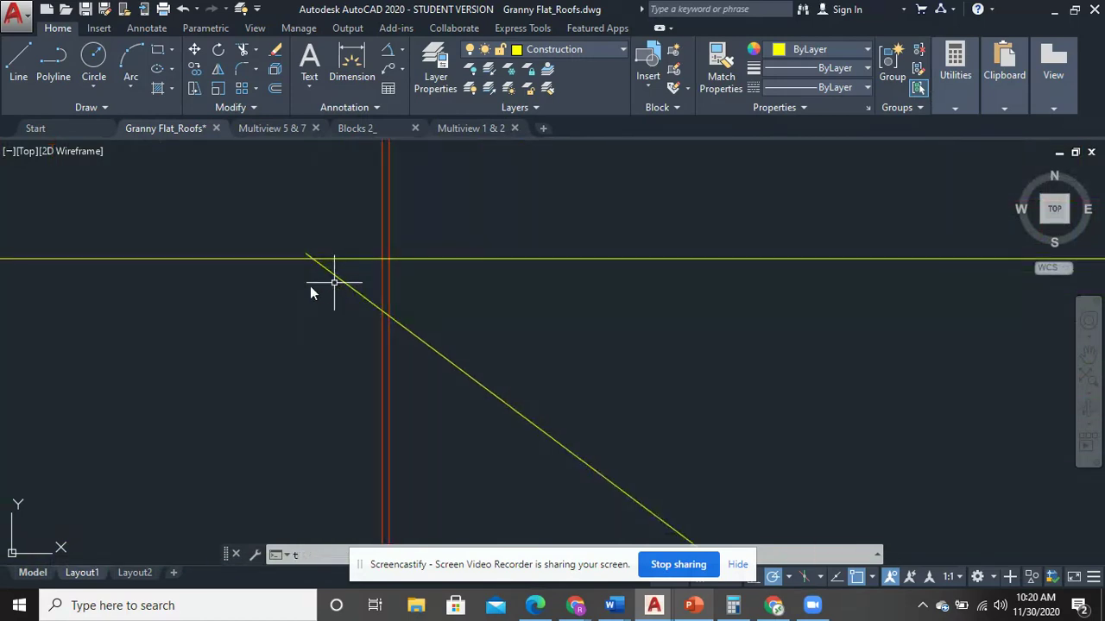
key("Return")
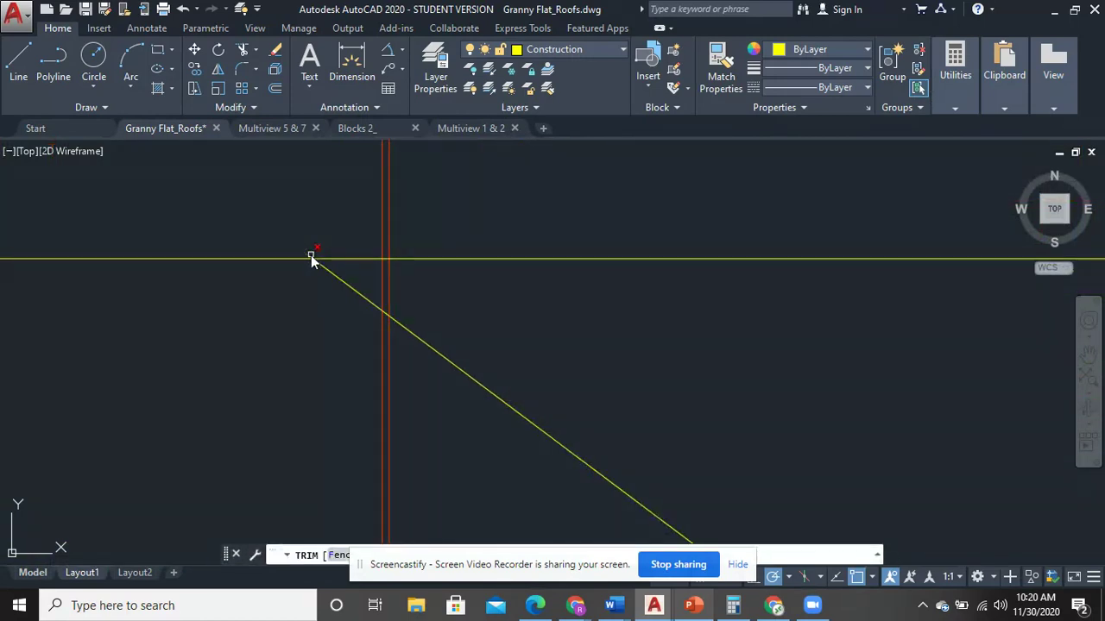
scroll(313, 259, "down", 3)
scroll(261, 273, "up", 4)
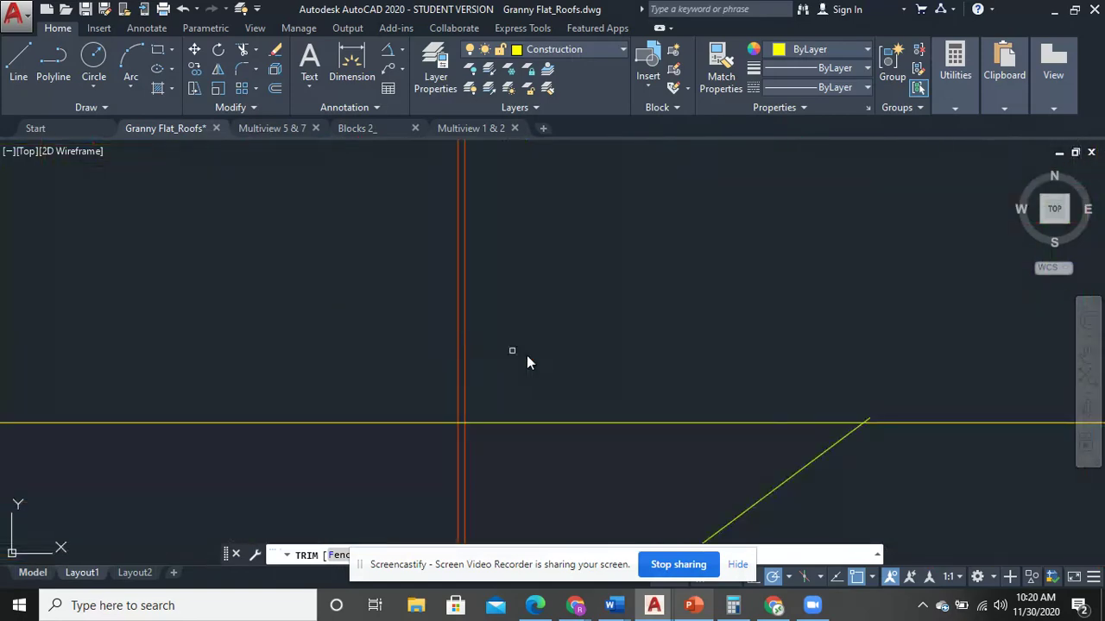
middle_click_drag(762, 397, 434, 298)
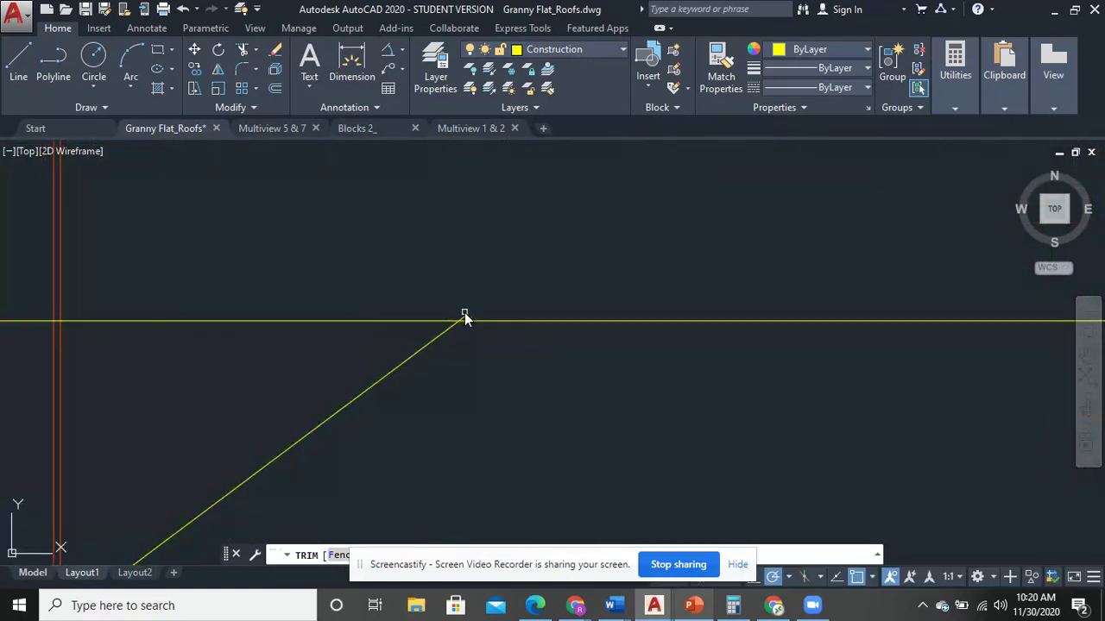
right_click(534, 266)
left_click(546, 269)
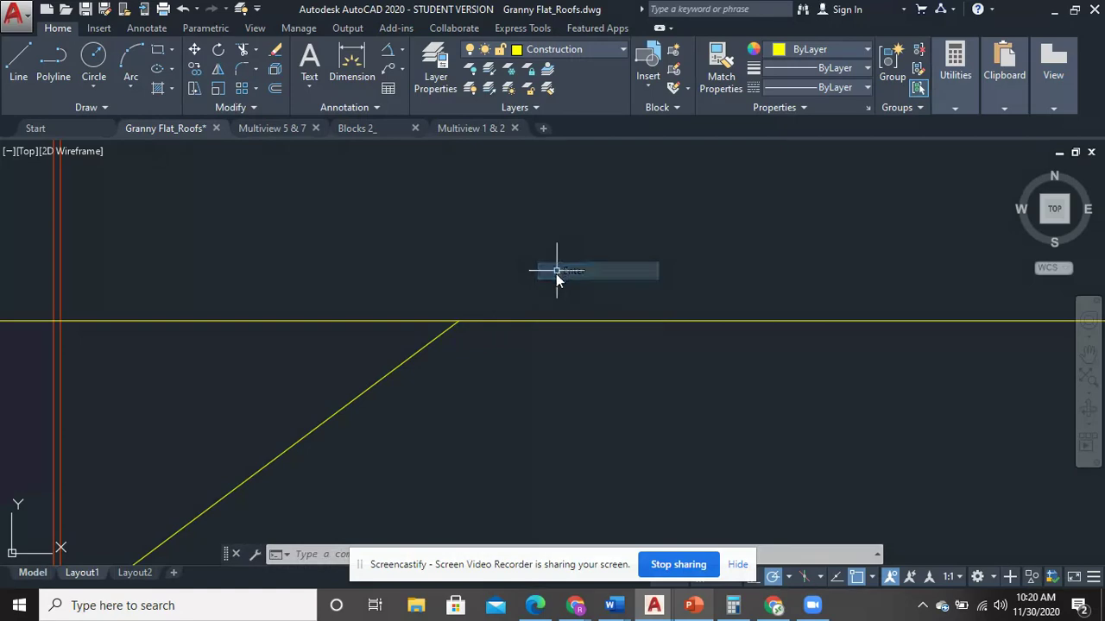
scroll(555, 276, "down", 4)
middle_click_drag(631, 296, 530, 324)
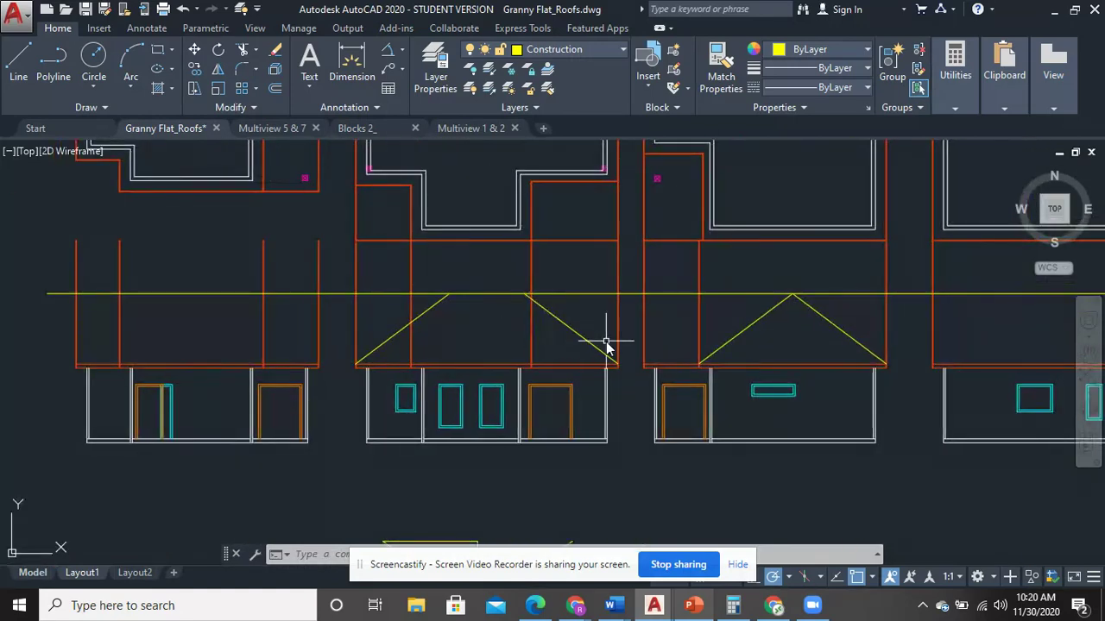
mouse_move(592, 301)
middle_mouse_down()
mouse_move(591, 333)
mouse_move(566, 347)
middle_mouse_up()
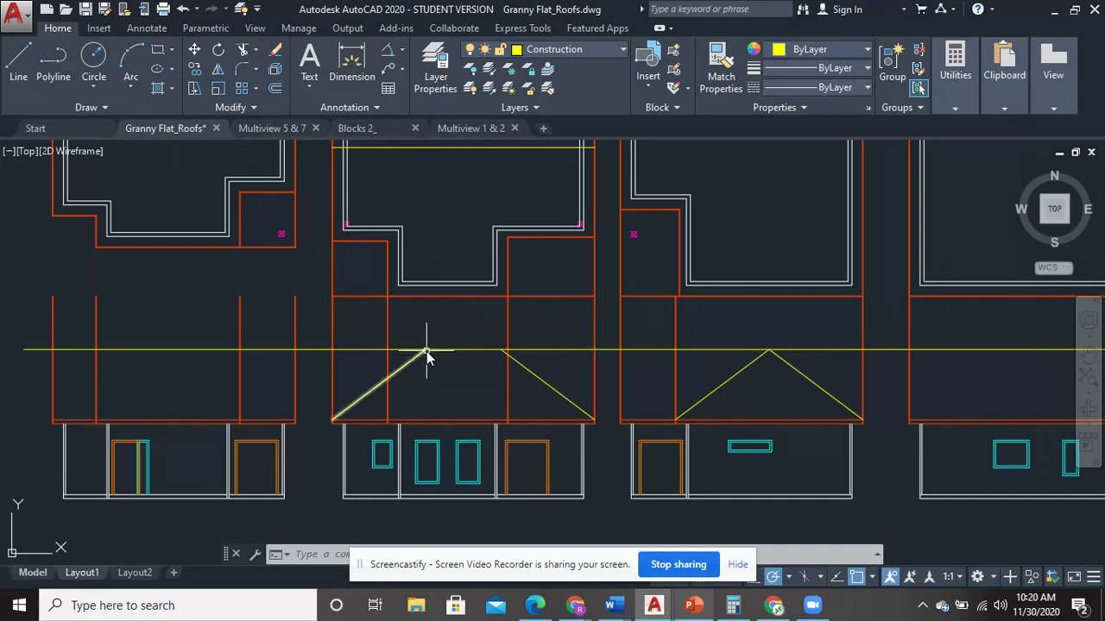
Draw a vertical line from the second elevation's left roof apex up to the plan's ridge line
left_click(19, 65)
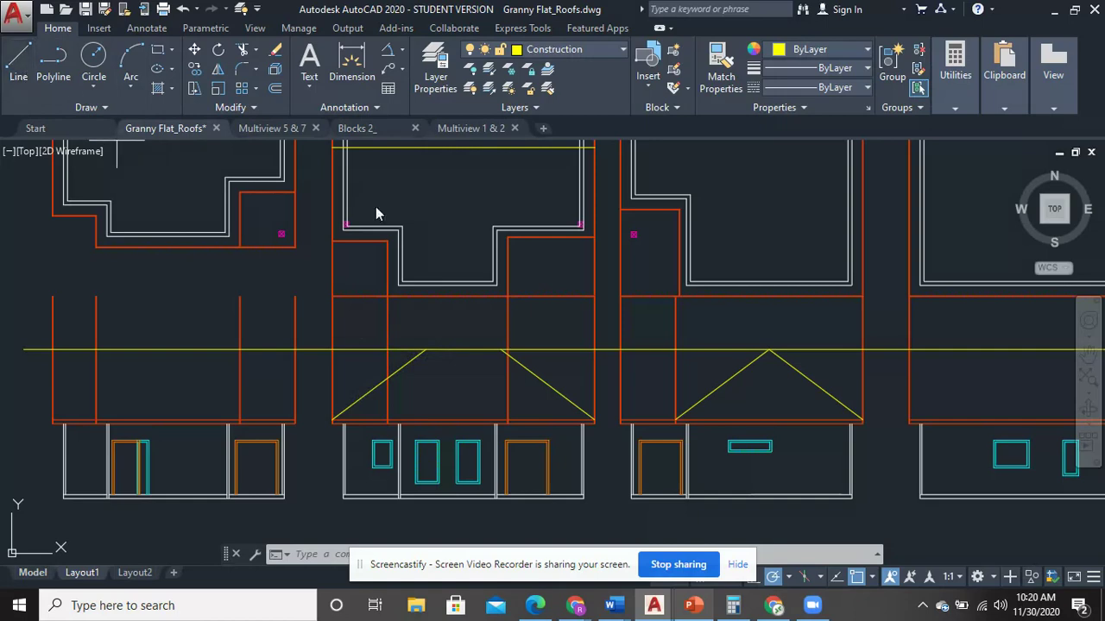
left_click(425, 350)
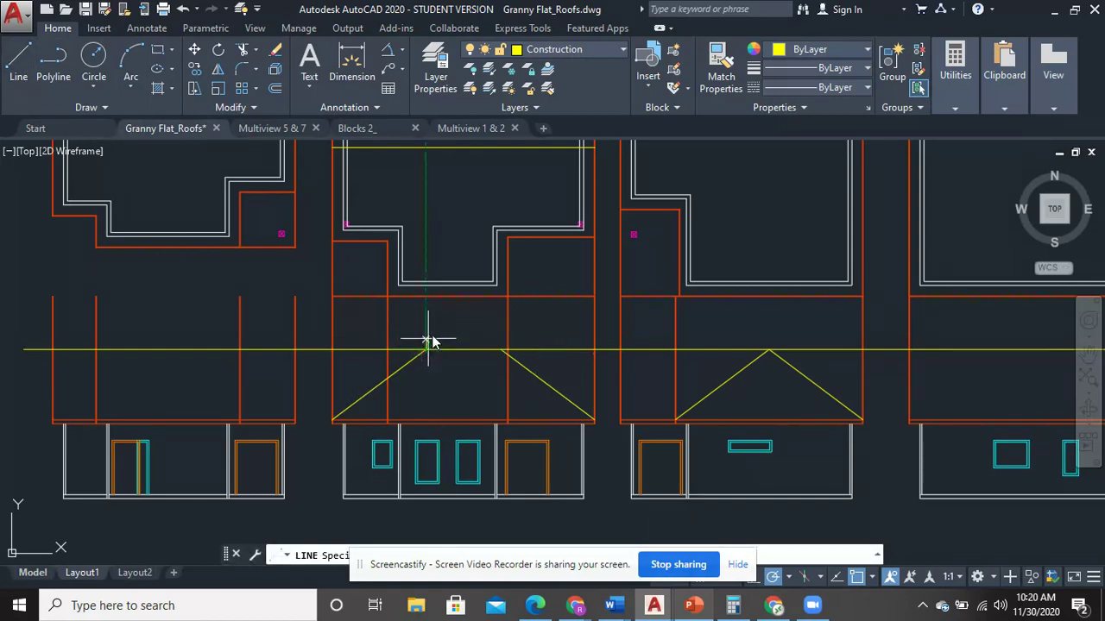
scroll(423, 201, "up", 4)
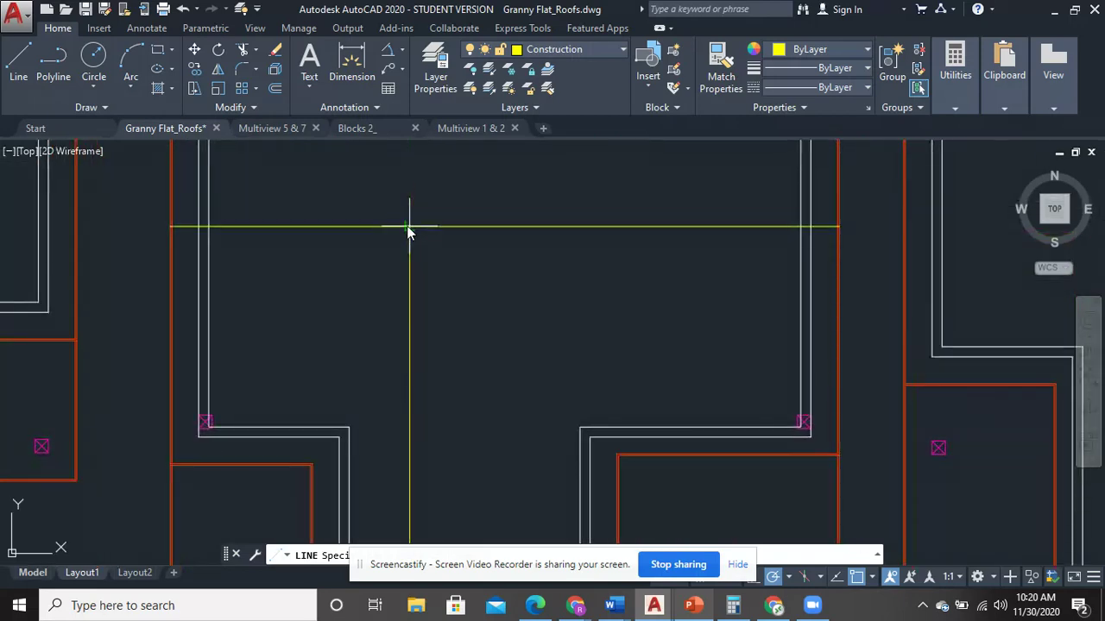
right_click(526, 308)
left_click(545, 317)
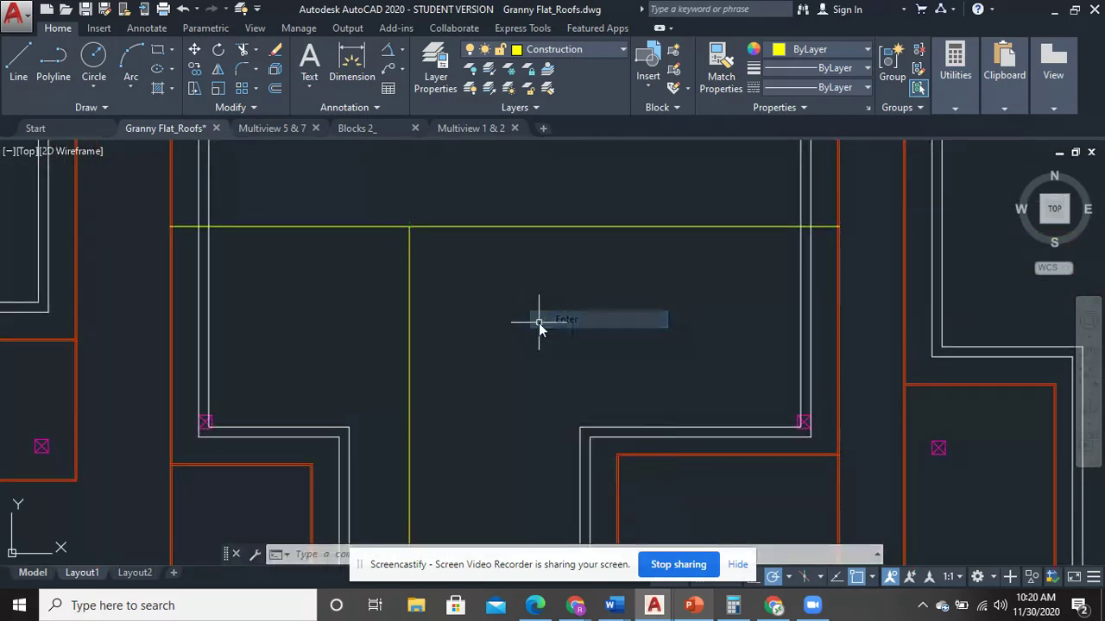
scroll(535, 332, "down", 3)
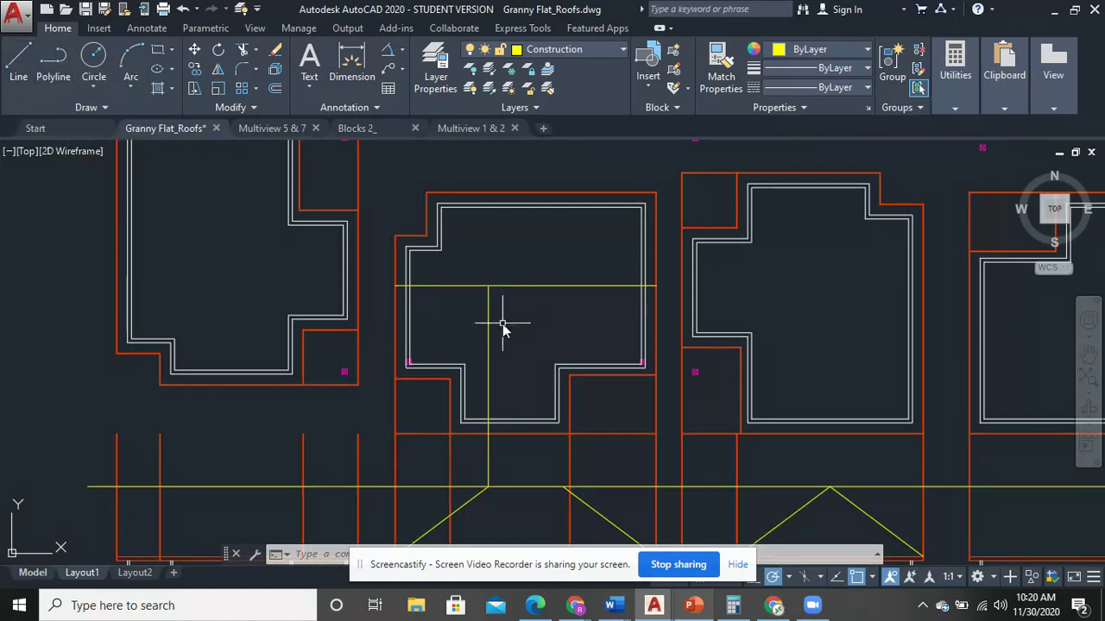
Select the vertical projection line and start a copy, then cancel that attempt
left_click(522, 368)
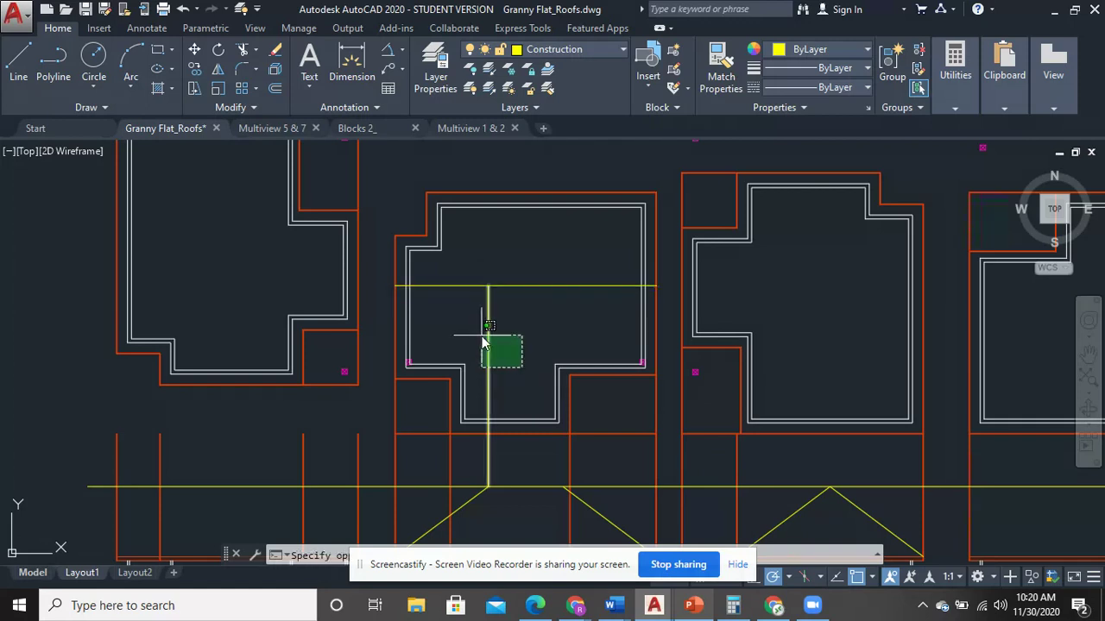
left_click(482, 337)
right_click(505, 322)
left_click(557, 328)
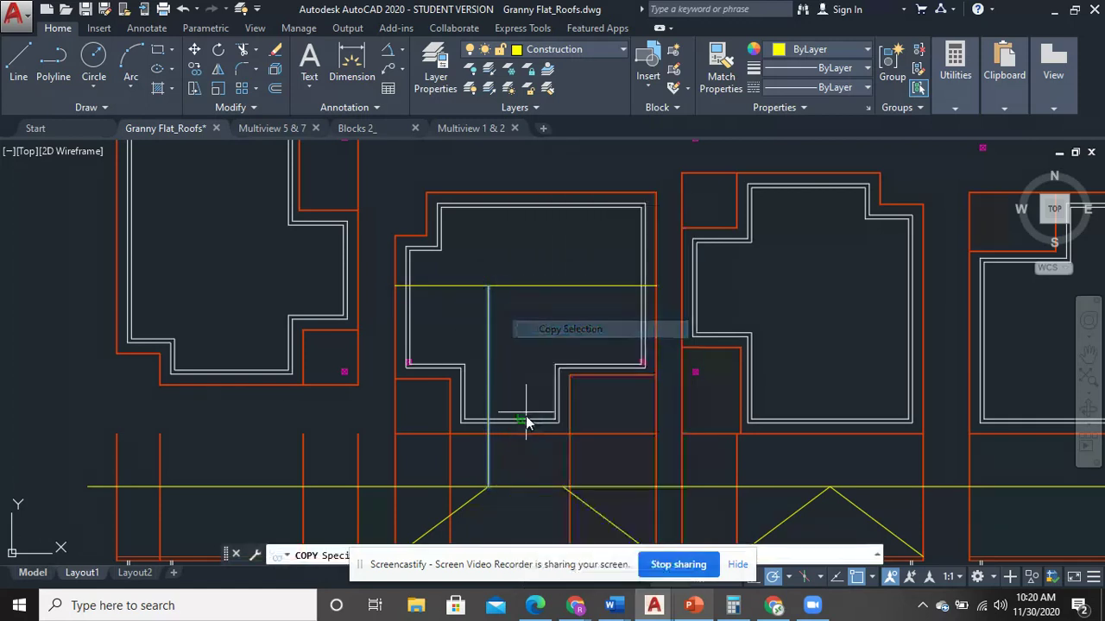
left_click(488, 488)
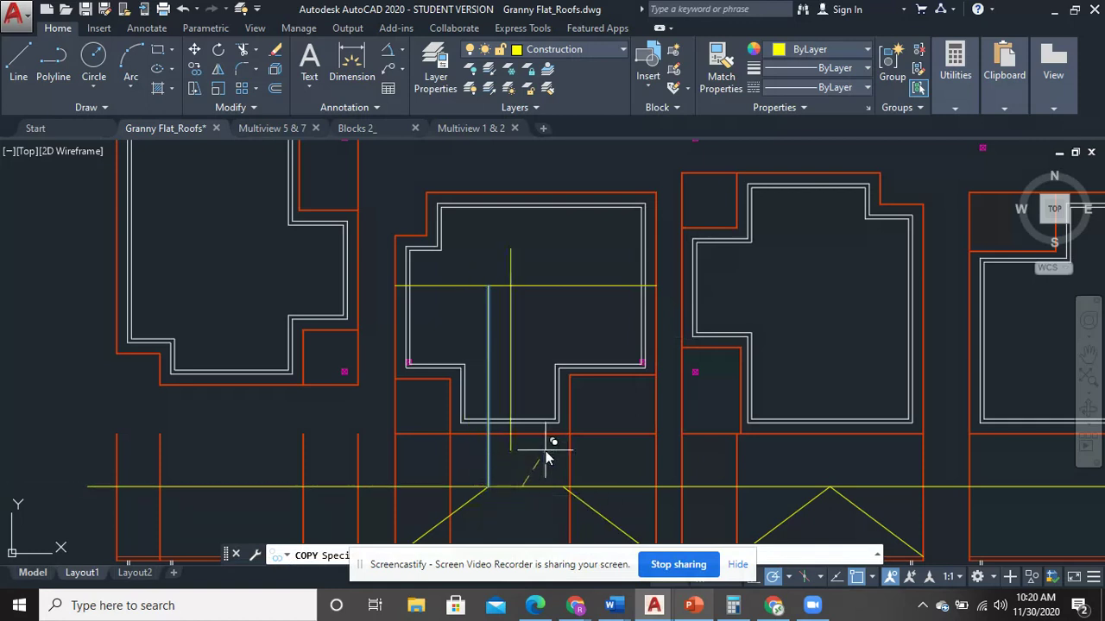
key("Escape")
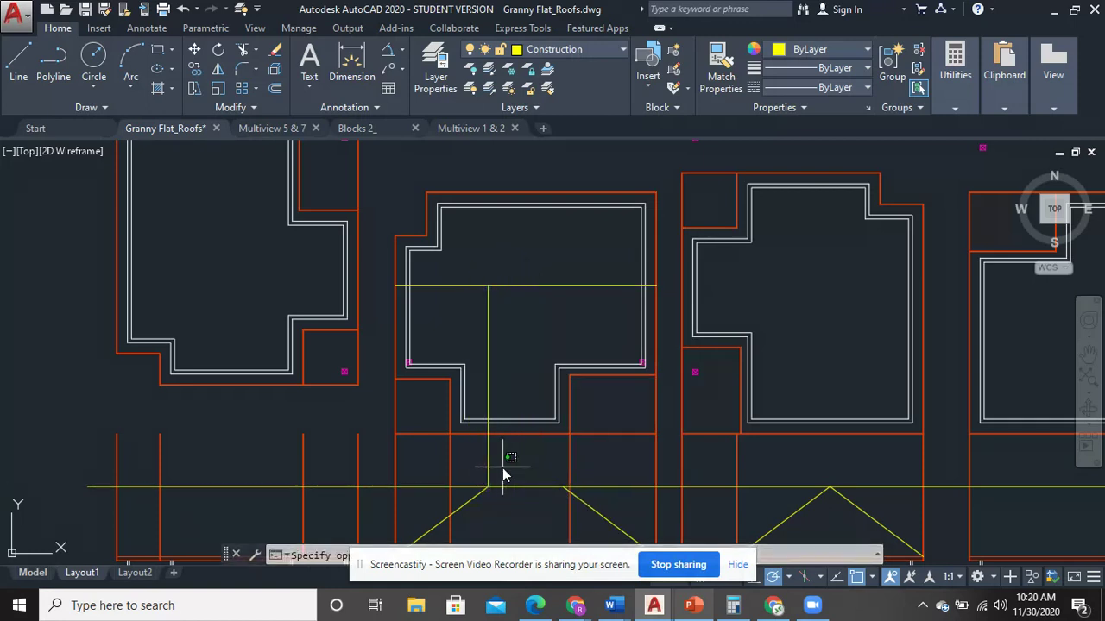
Copy the vertical projection line from its lower endpoint to the right roof apex
left_click(487, 464)
right_click(487, 464)
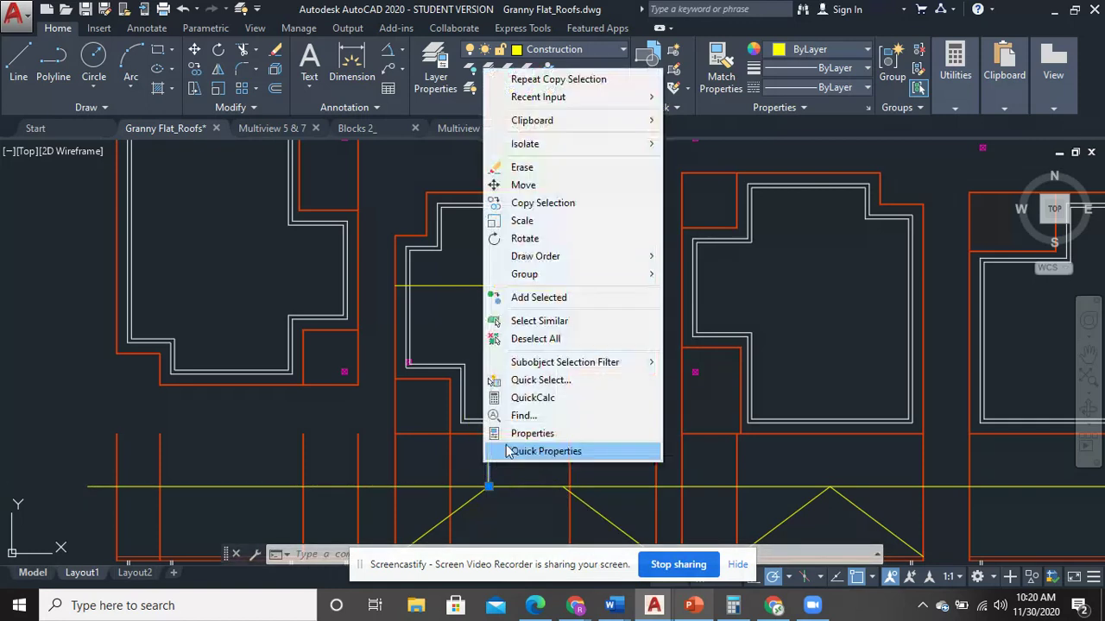
left_click(549, 203)
left_click(488, 489)
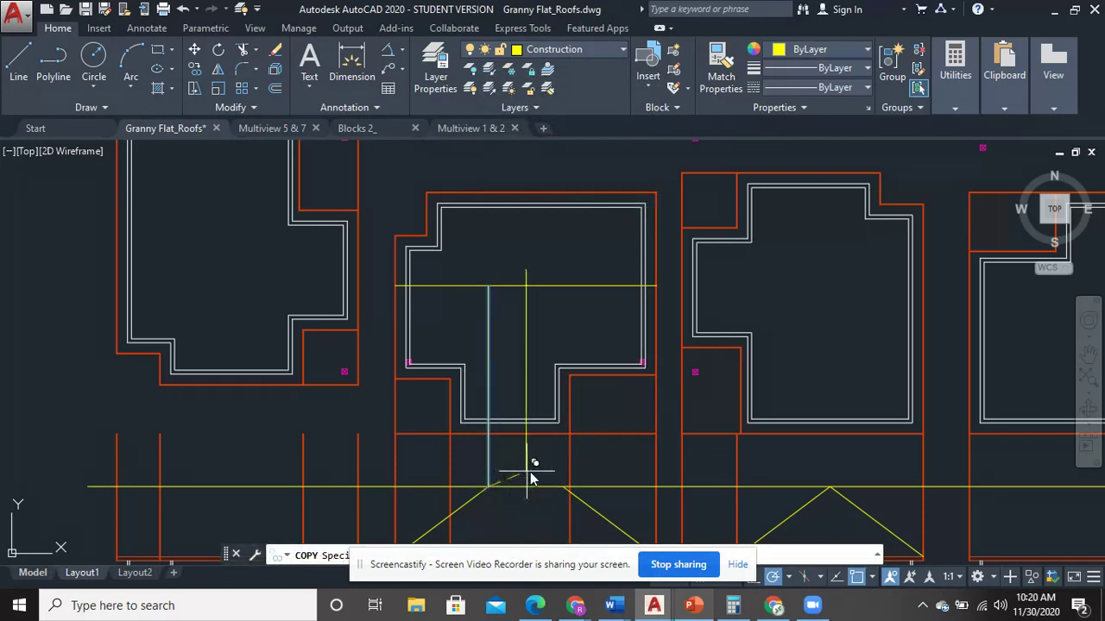
left_click(563, 488)
right_click(532, 311)
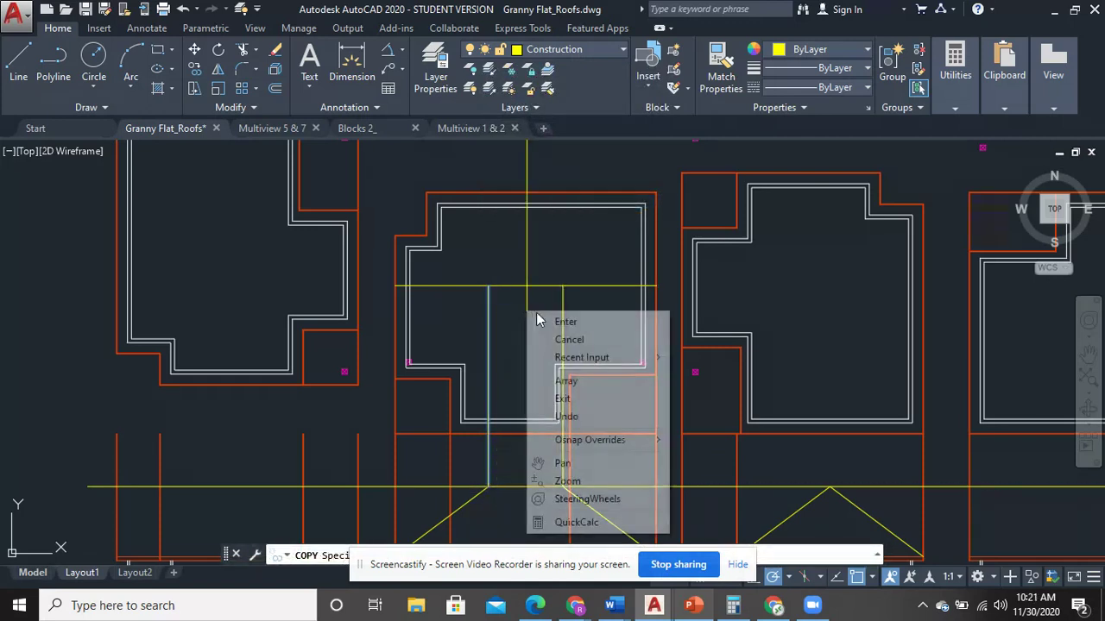
left_click(539, 314)
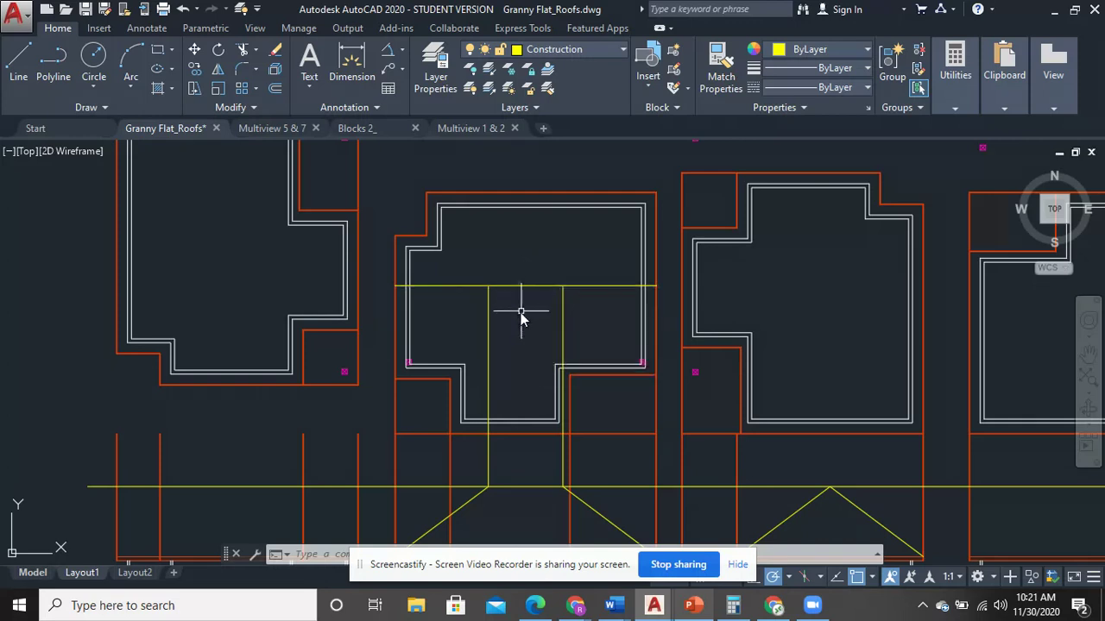
left_click(586, 317)
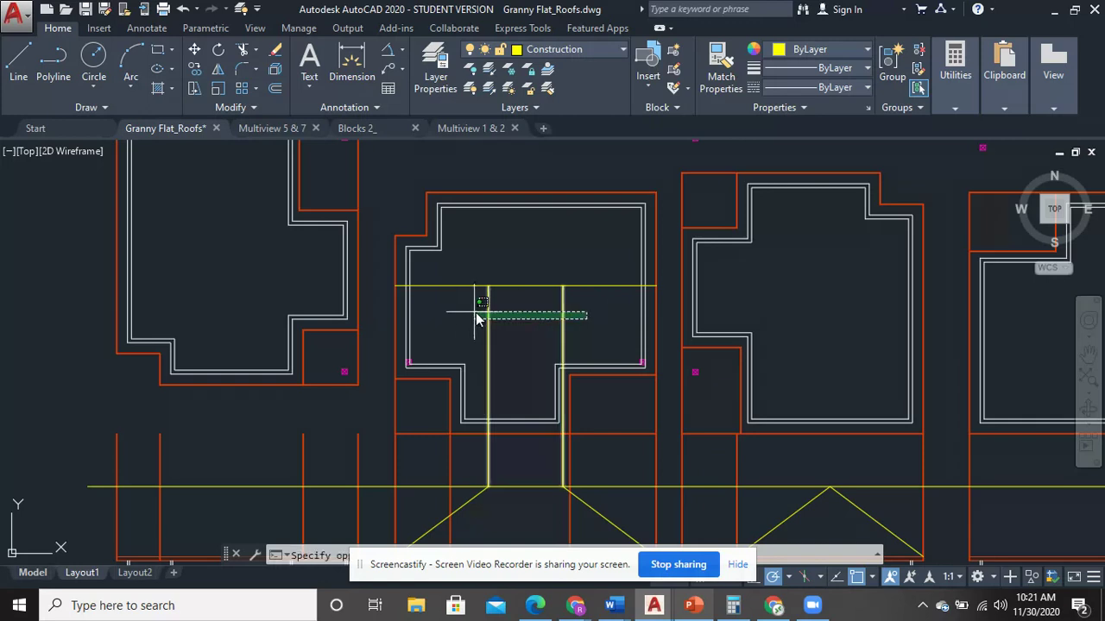